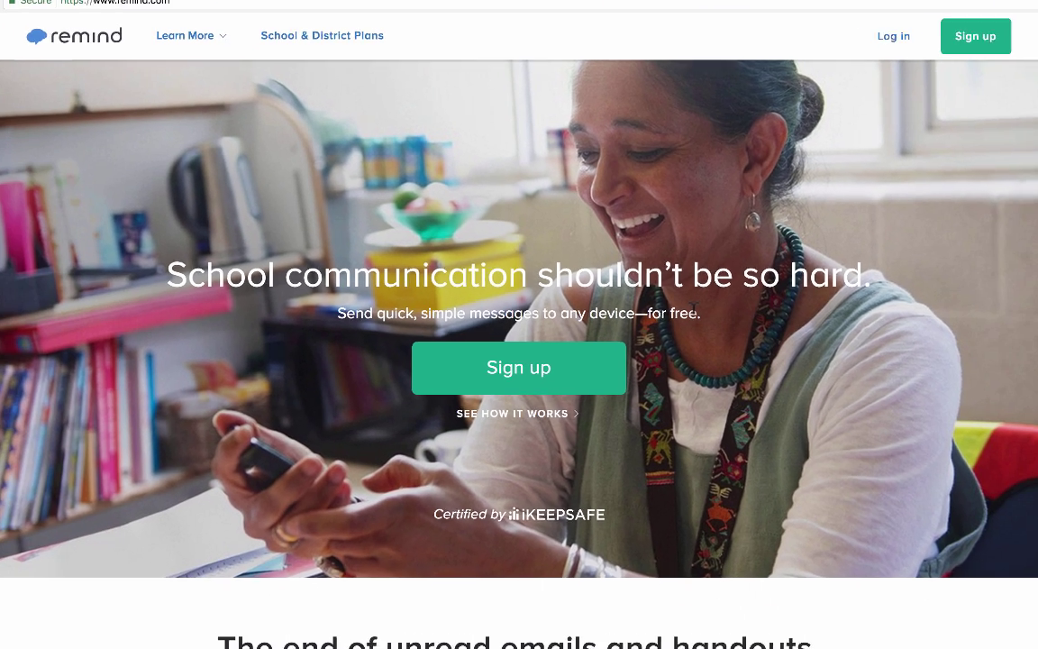
# - Sign up for a Remind account with Google and choose the teacher role
pyautogui.scroll(-2, 665, 324)
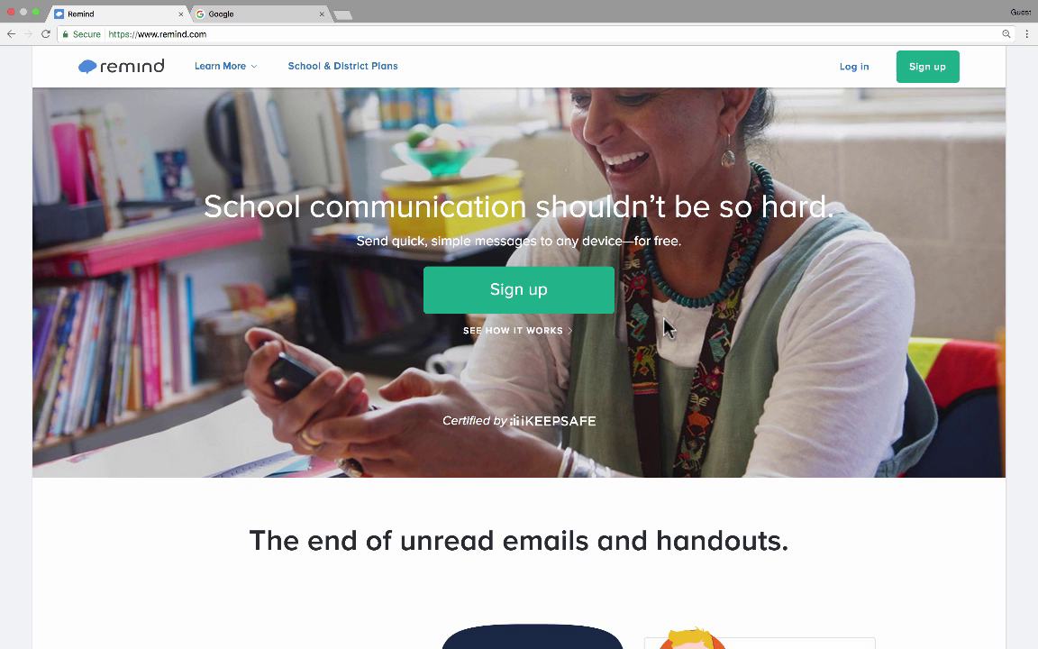
pyautogui.scroll(-5, 666, 328)
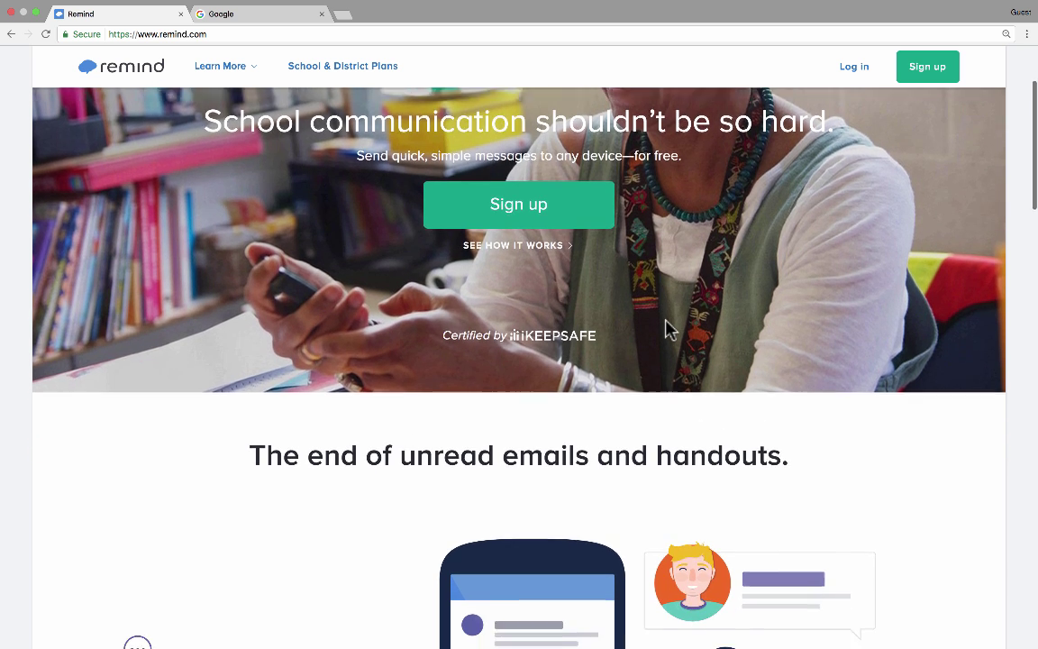
pyautogui.scroll(-4, 667, 329)
pyautogui.scroll(10, 667, 329)
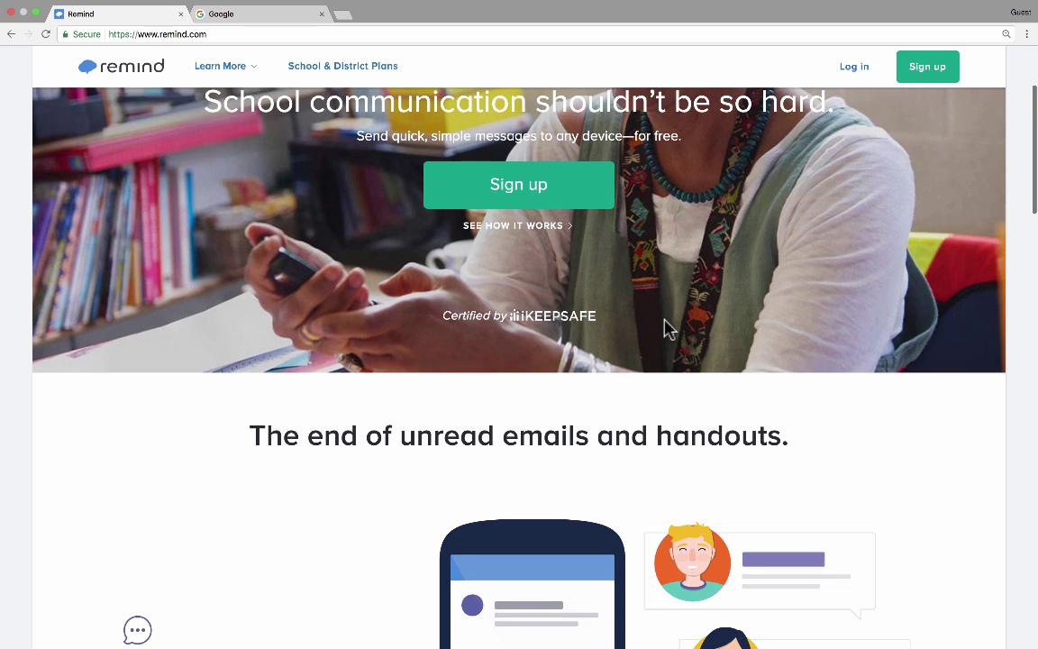
pyautogui.scroll(2, 667, 329)
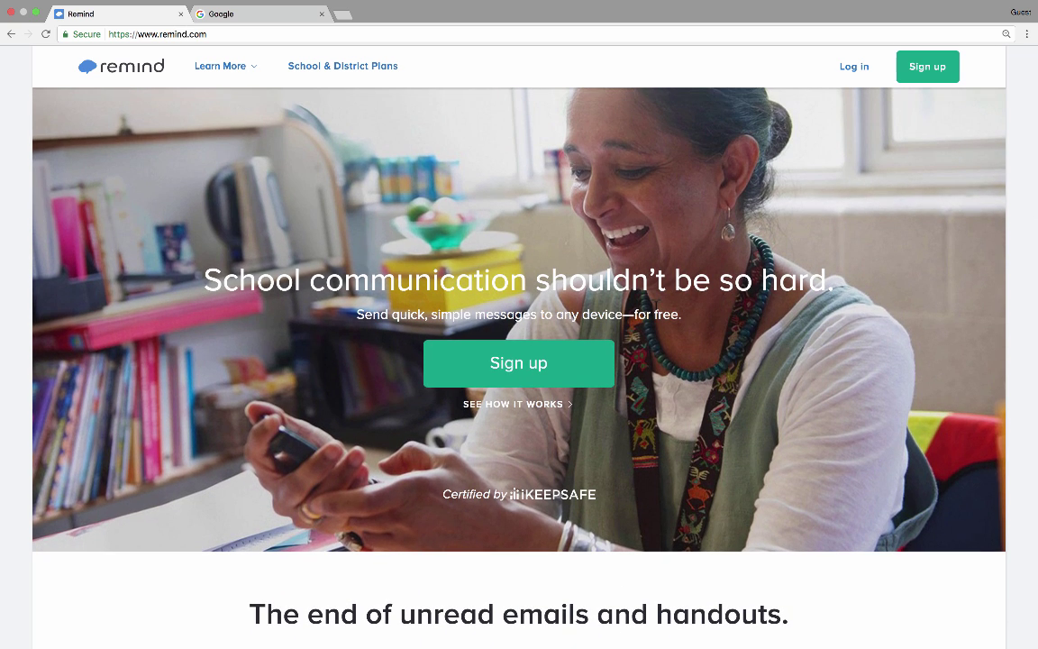
pyautogui.click(517, 377)
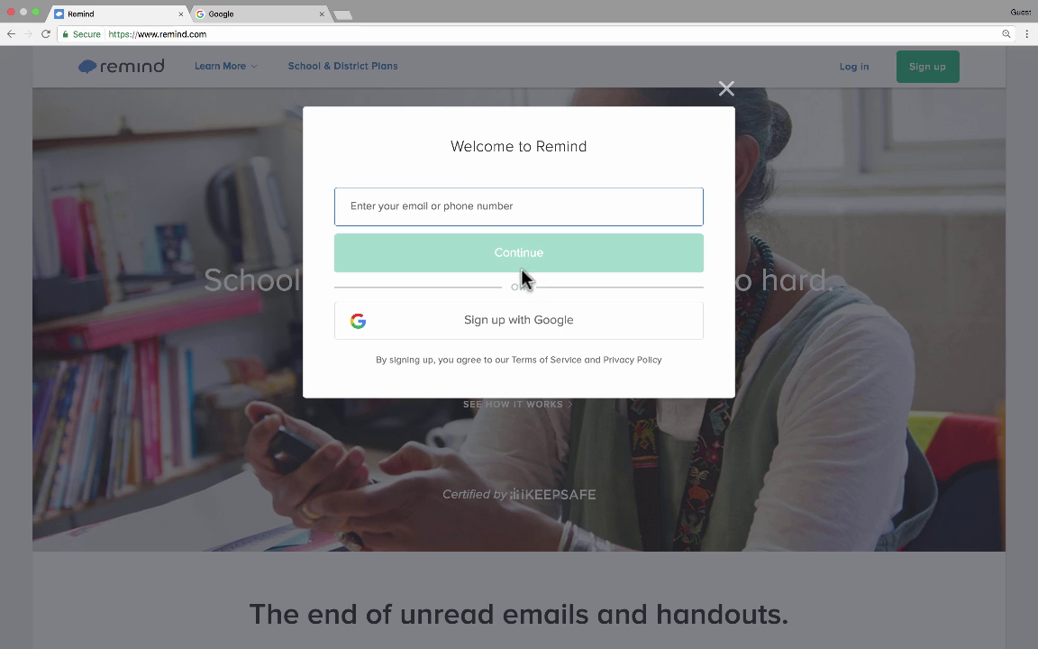
pyautogui.click(540, 322)
pyautogui.click(505, 316)
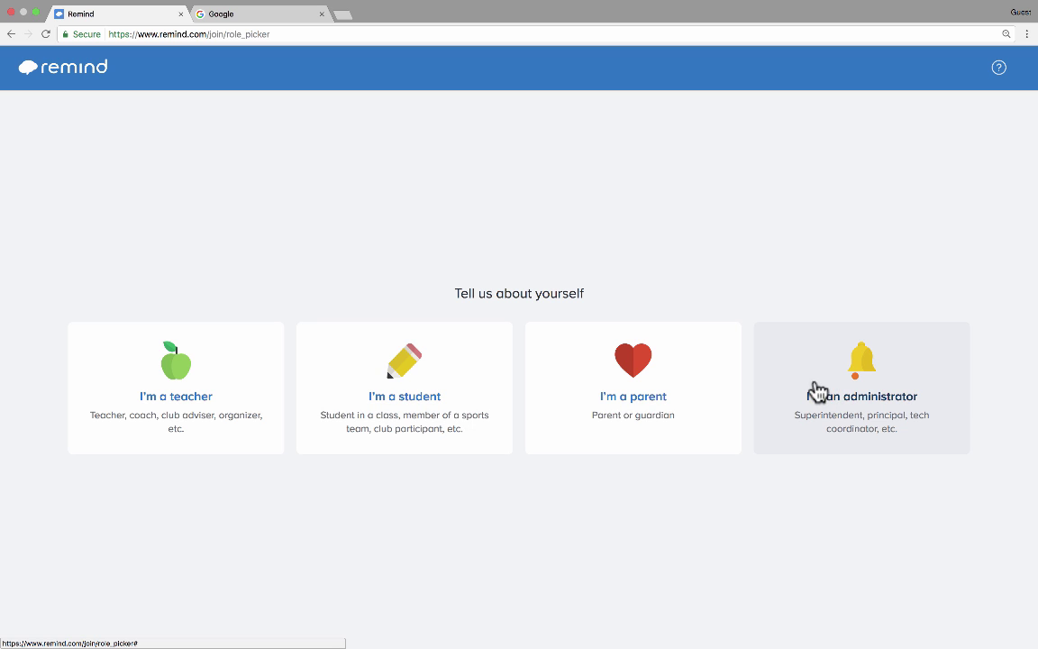
pyautogui.click(168, 403)
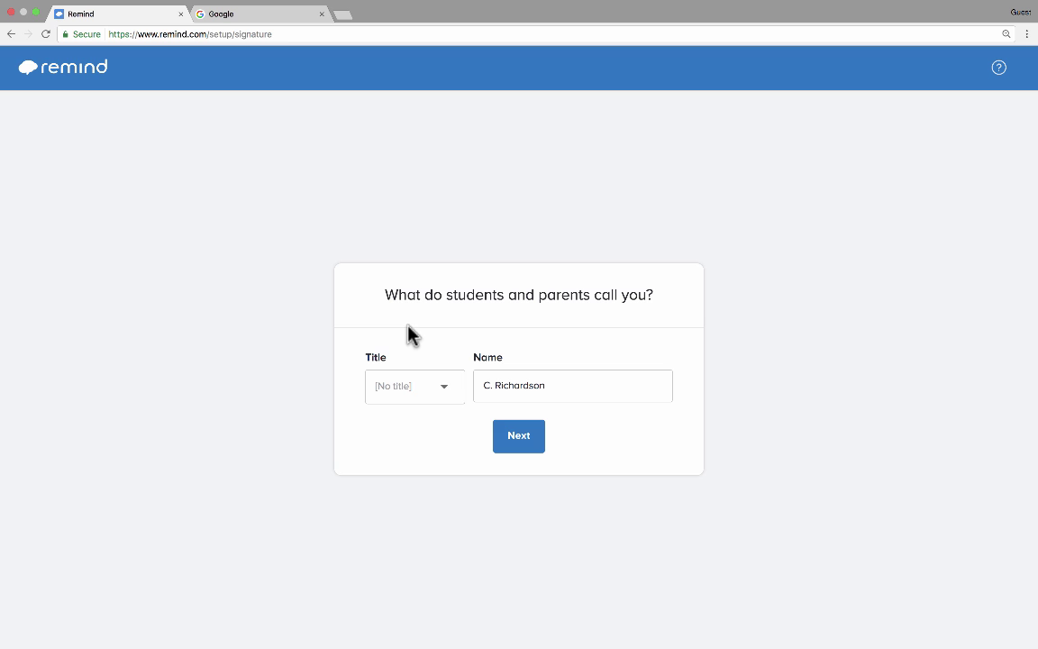
# - Set the display title to Mr., remove the first initial from the teacher's name, and continue the setup
pyautogui.click(397, 395)
pyautogui.click(397, 451)
pyautogui.click(583, 375)
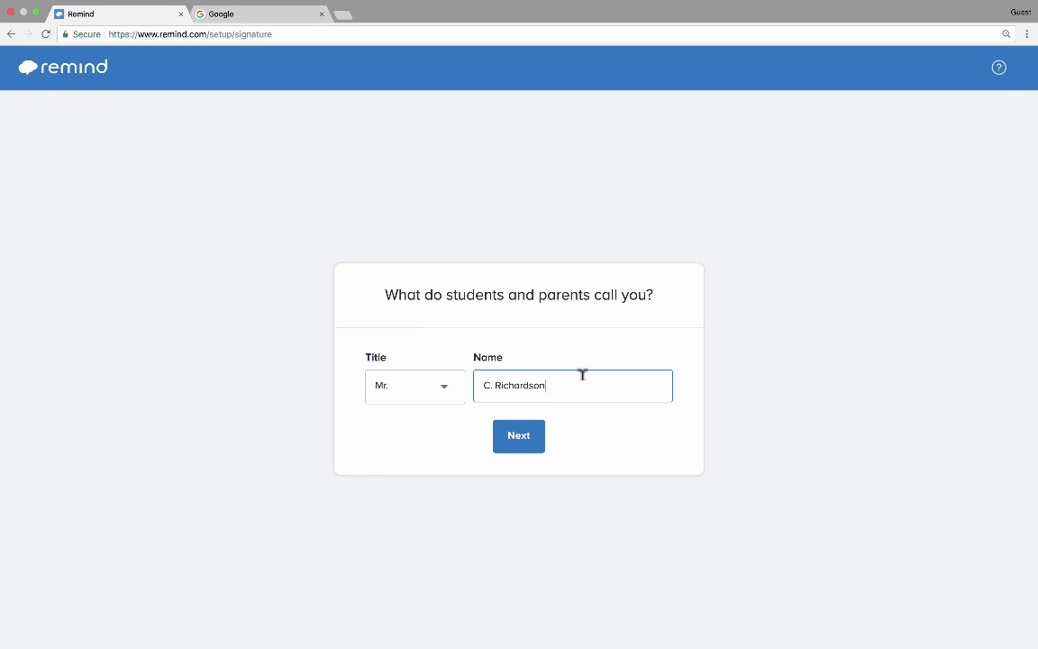
pyautogui.click(488, 383)
pyautogui.press('BackSpace')
pyautogui.click(531, 449)
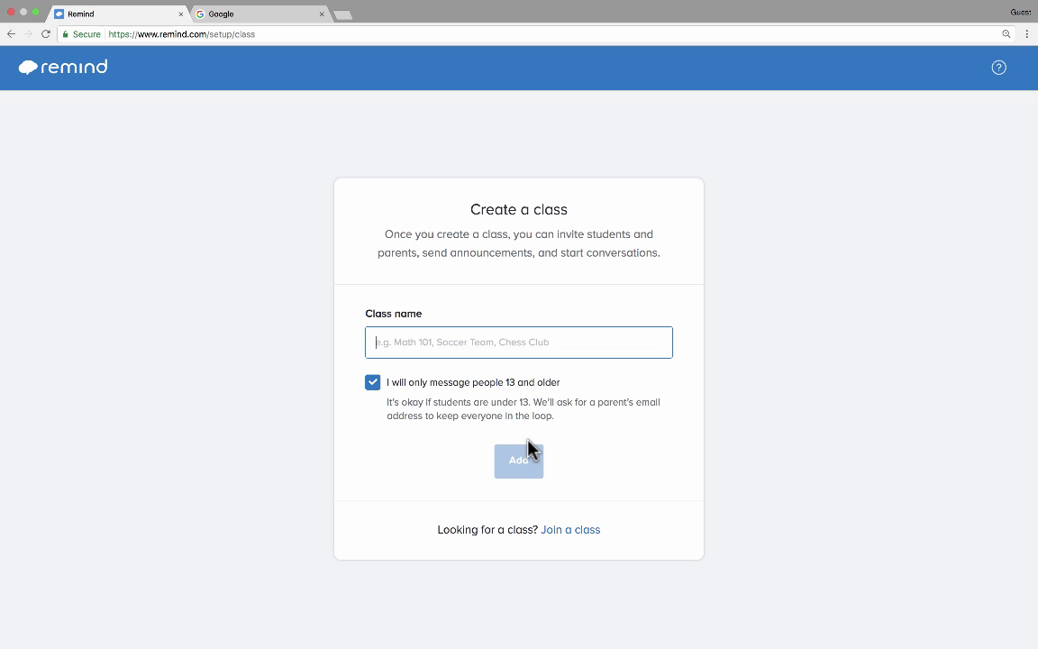
# - Create a class named Spanish 1 that only messages people 13 and older
pyautogui.write('Spanish 1')
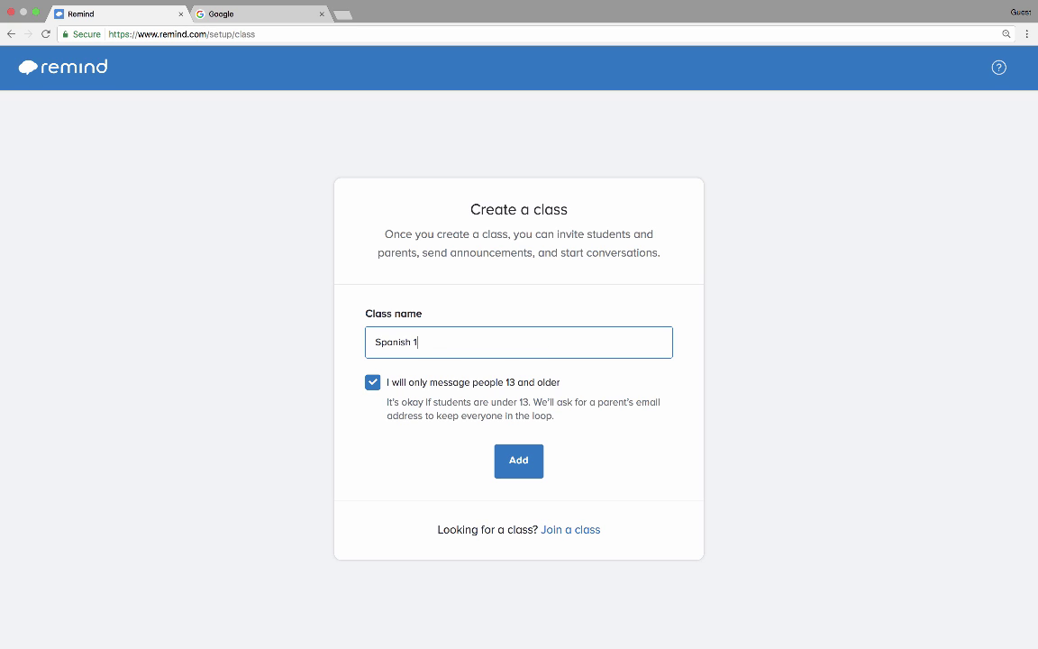
pyautogui.click(373, 384)
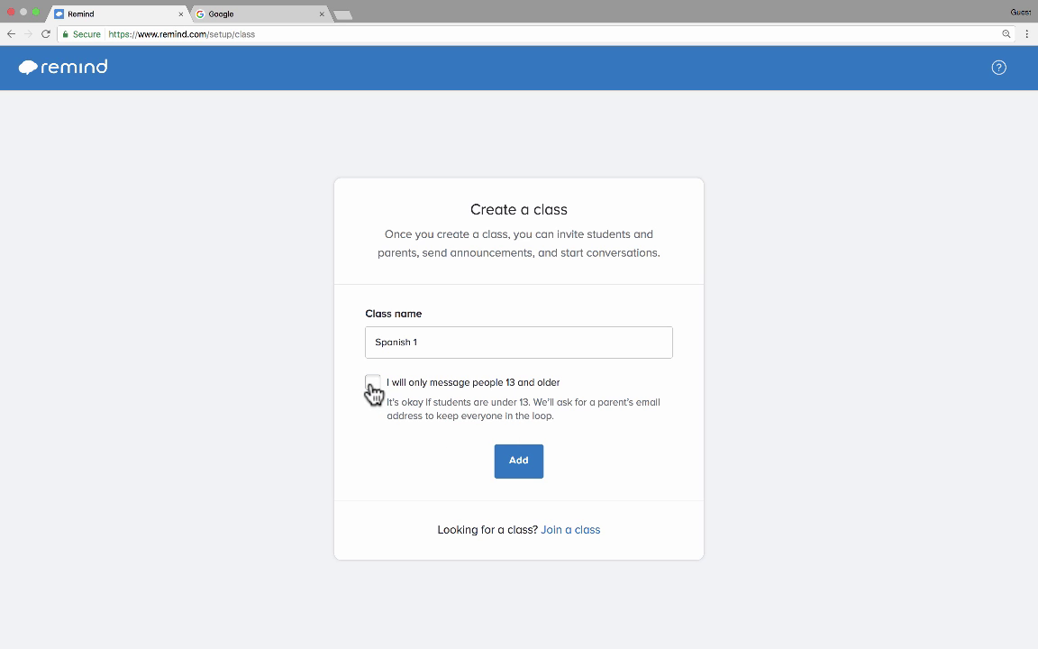
pyautogui.click(373, 387)
pyautogui.click(519, 468)
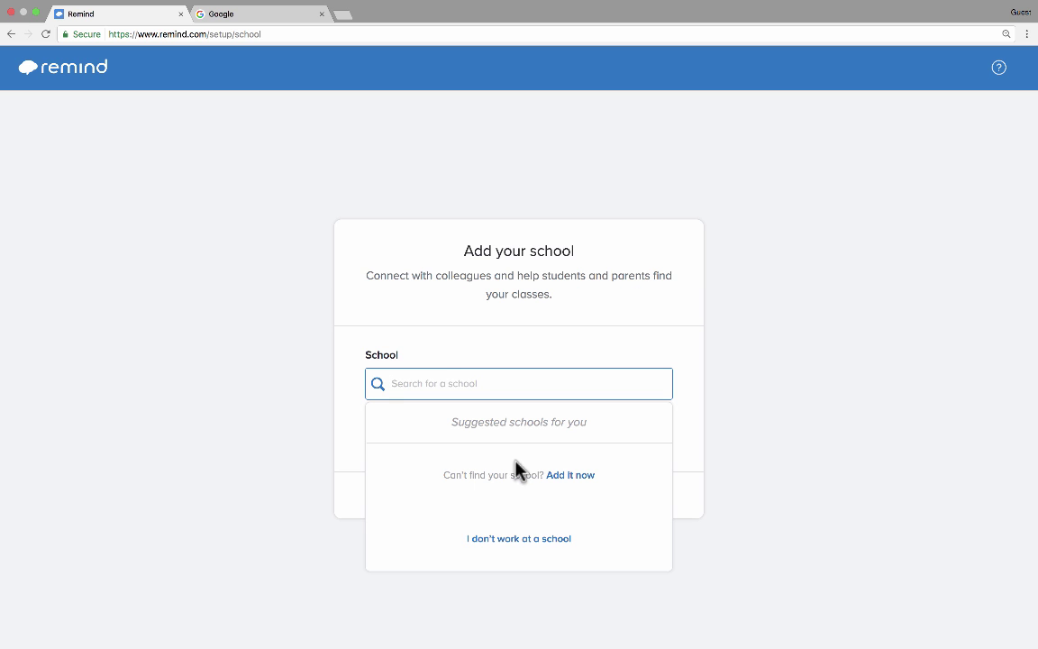
# - Search the schools for "cari" and add Carbondale Middle School as the teacher's school
pyautogui.write('cari')
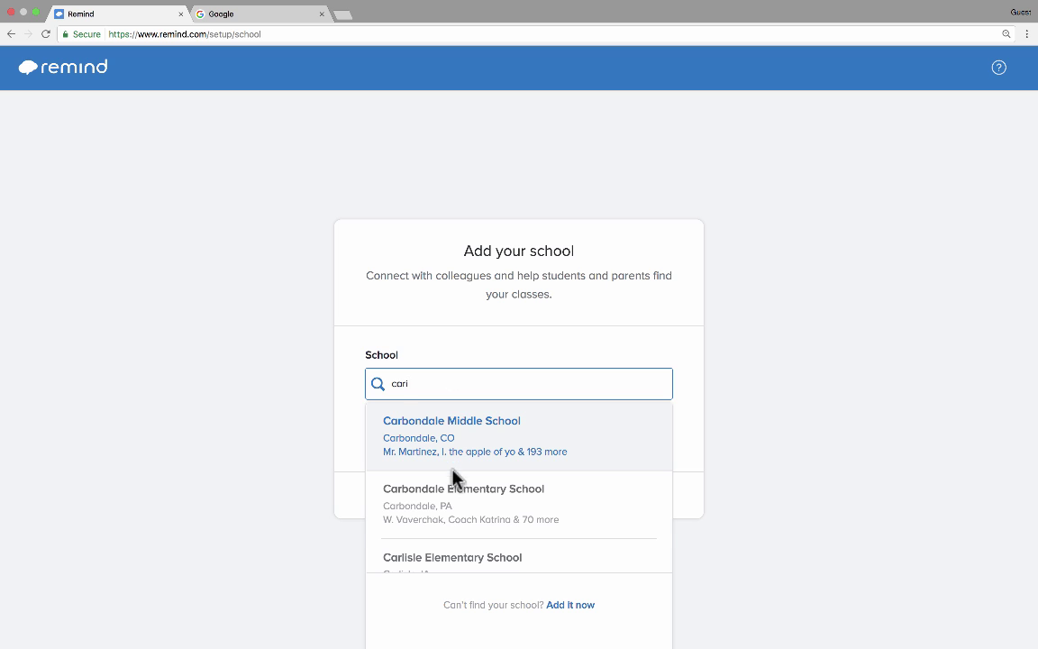
pyautogui.click(523, 442)
pyautogui.click(522, 438)
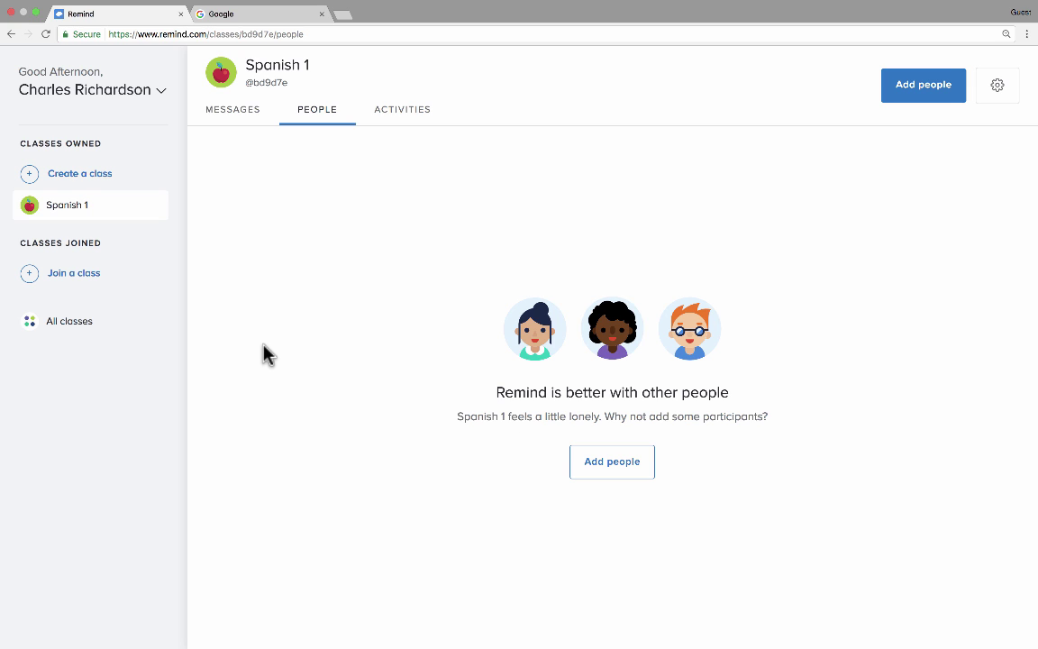
# - Create a second class named Spanish 2 at Carbondale Middle School
pyautogui.click(78, 180)
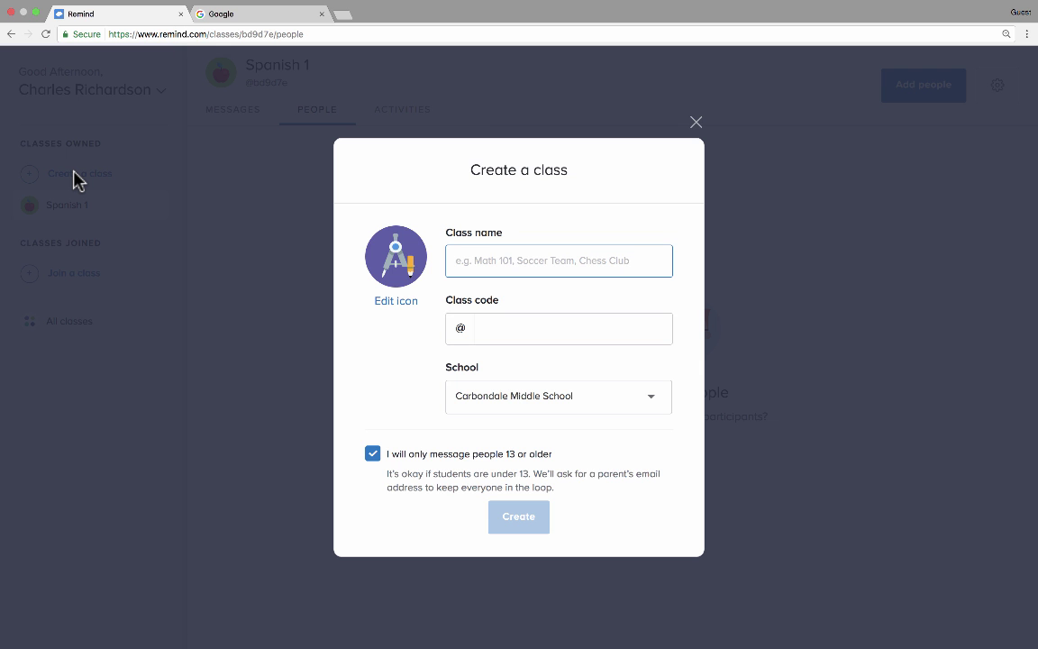
pyautogui.write('Spanish 2')
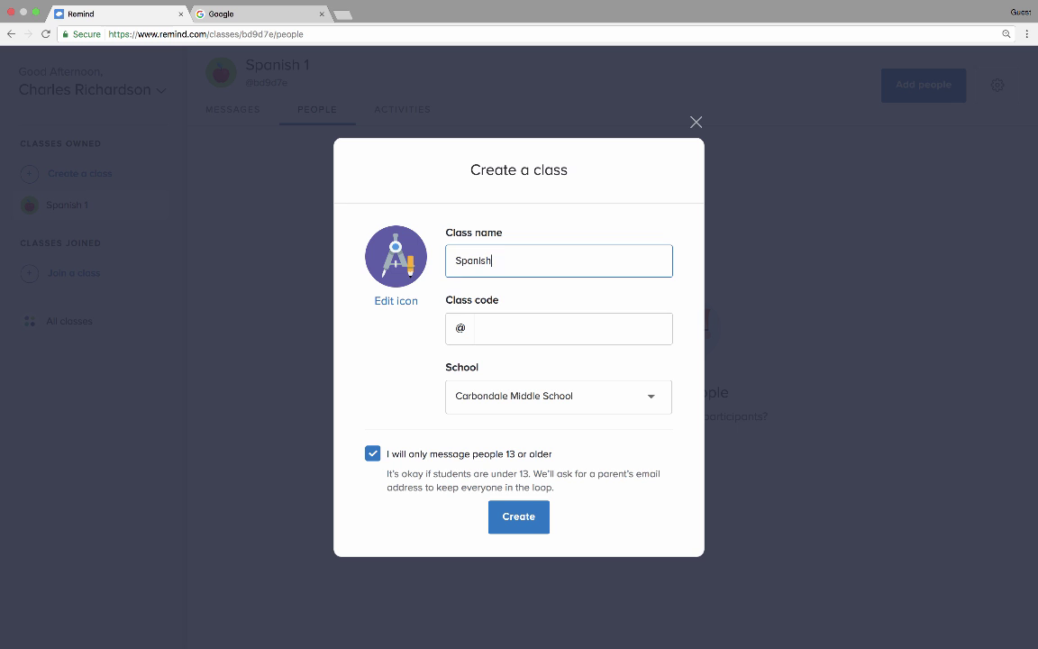
pyautogui.click(515, 519)
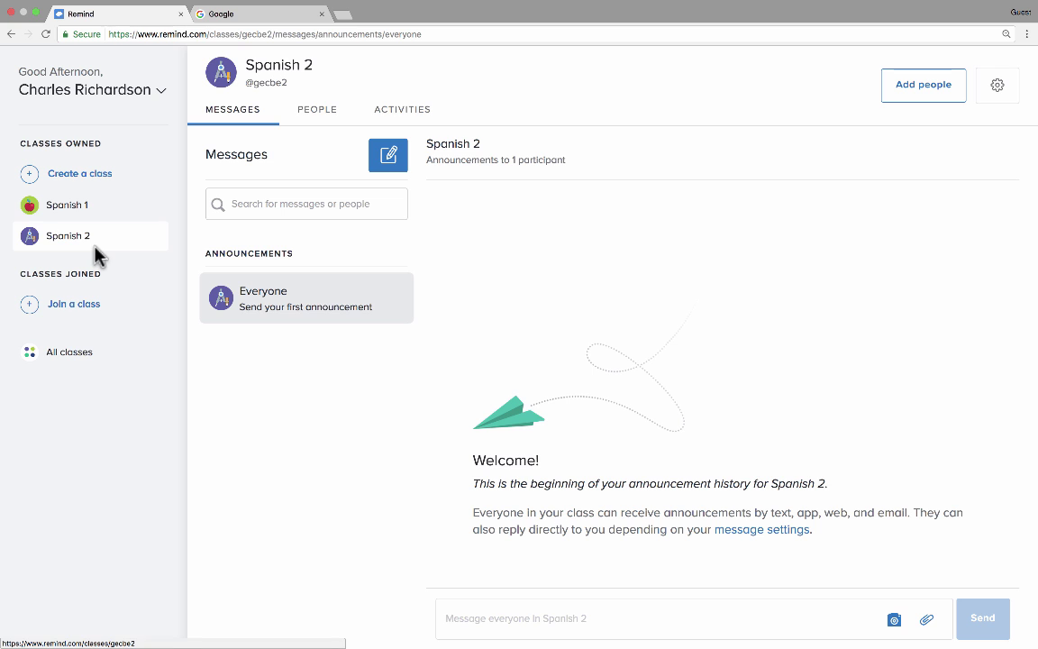
# - Look through the Spanish 1 and Spanish 2 class pages and return to Spanish 1
pyautogui.click(78, 205)
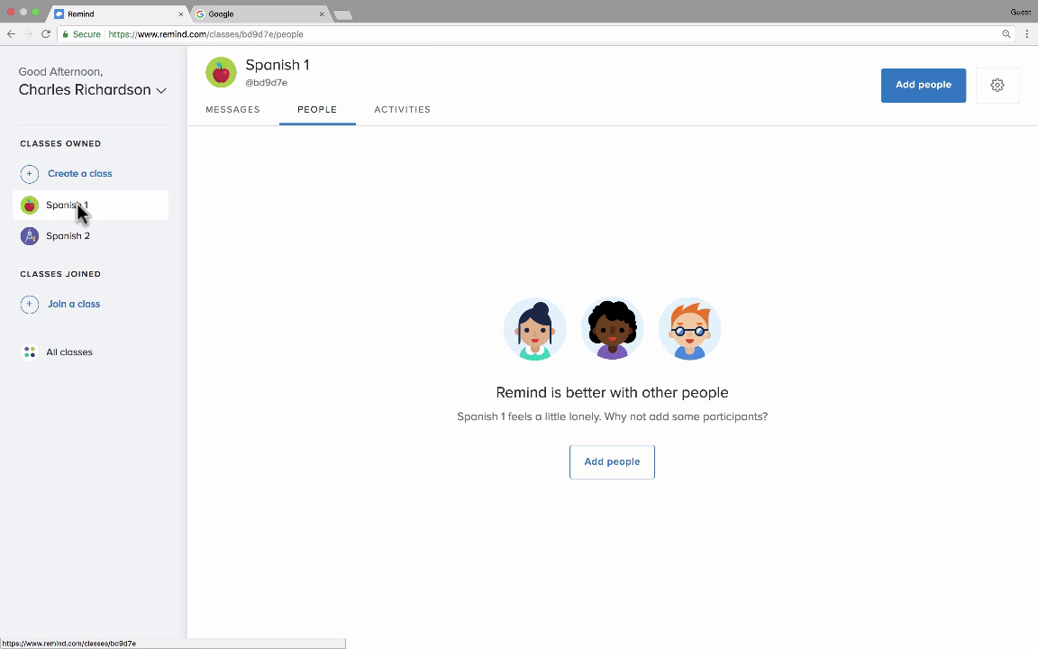
pyautogui.click(78, 239)
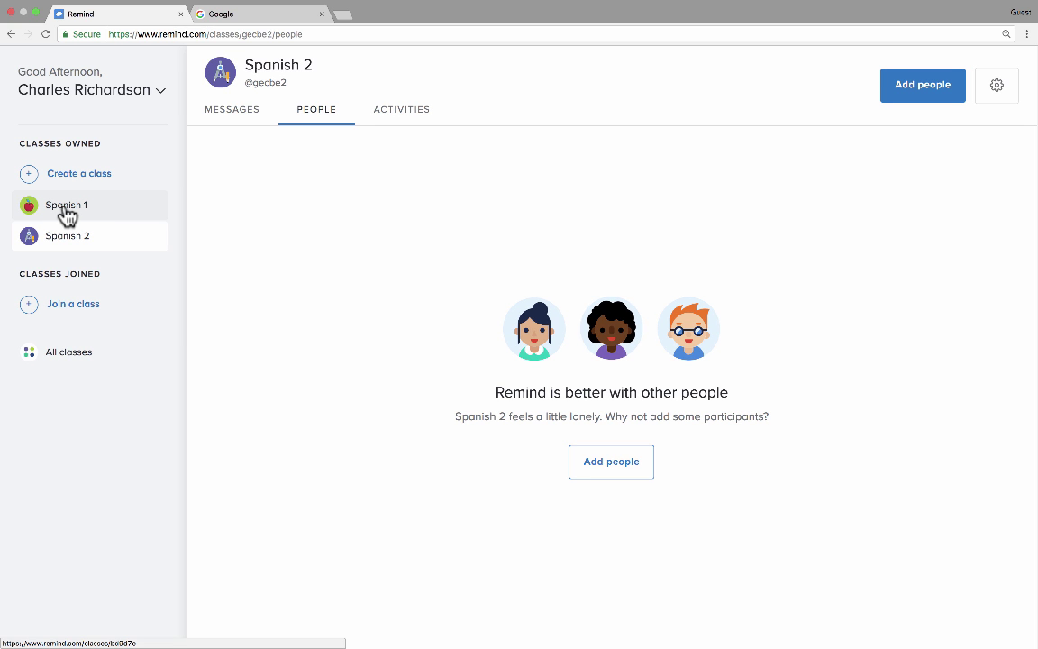
pyautogui.click(64, 213)
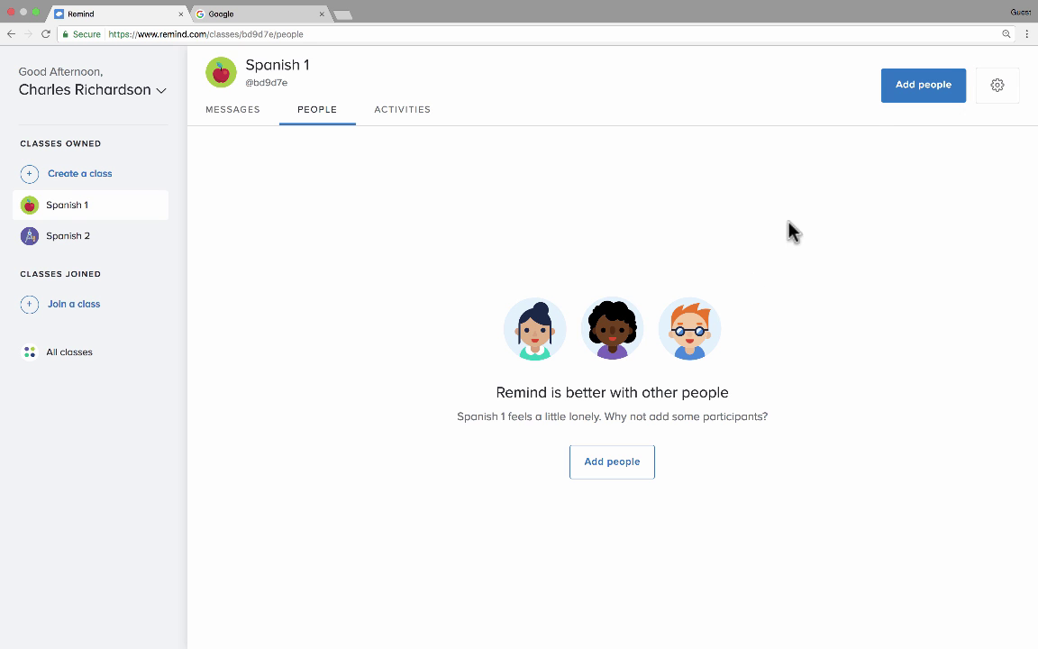
# - Start adding people to Spanish 1 by entering a participant's full name in the first contact row
pyautogui.click(908, 101)
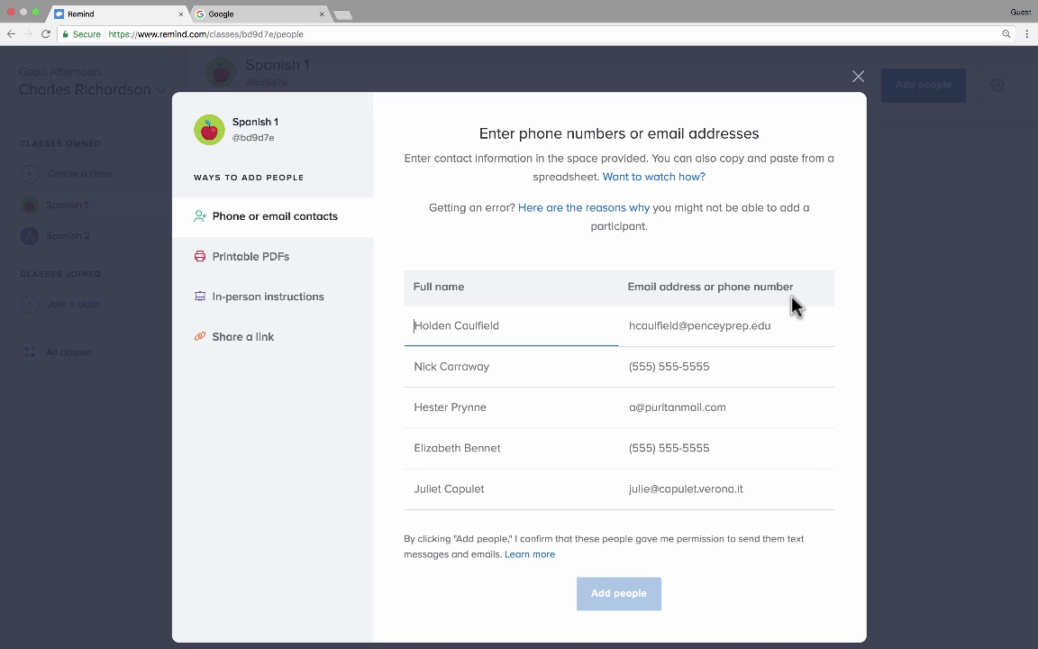
pyautogui.write('Adam Smith')
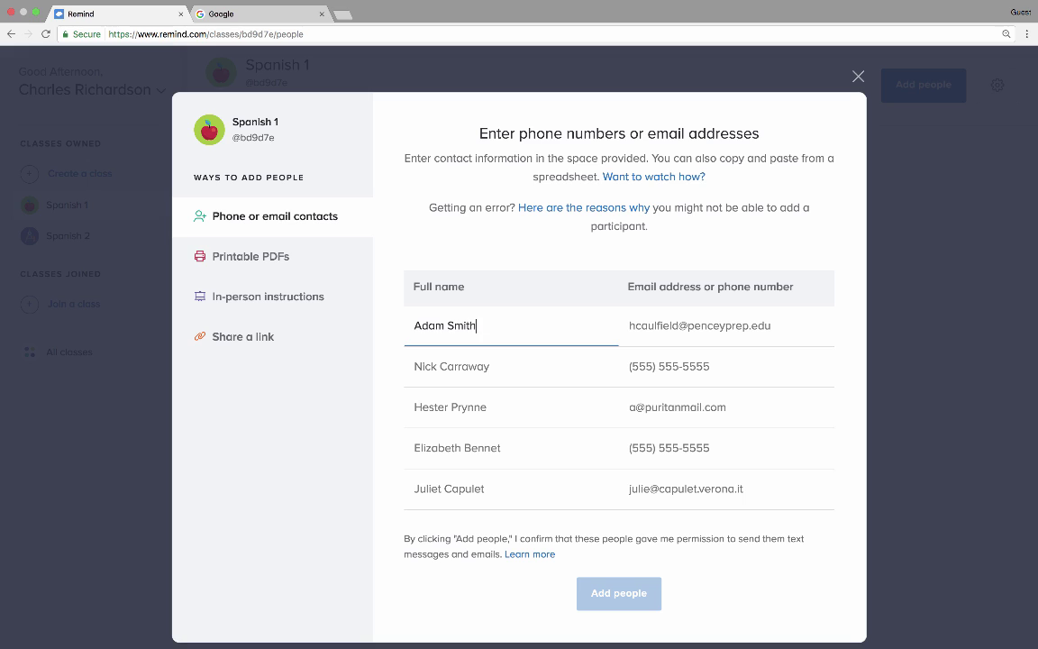
pyautogui.click(629, 325)
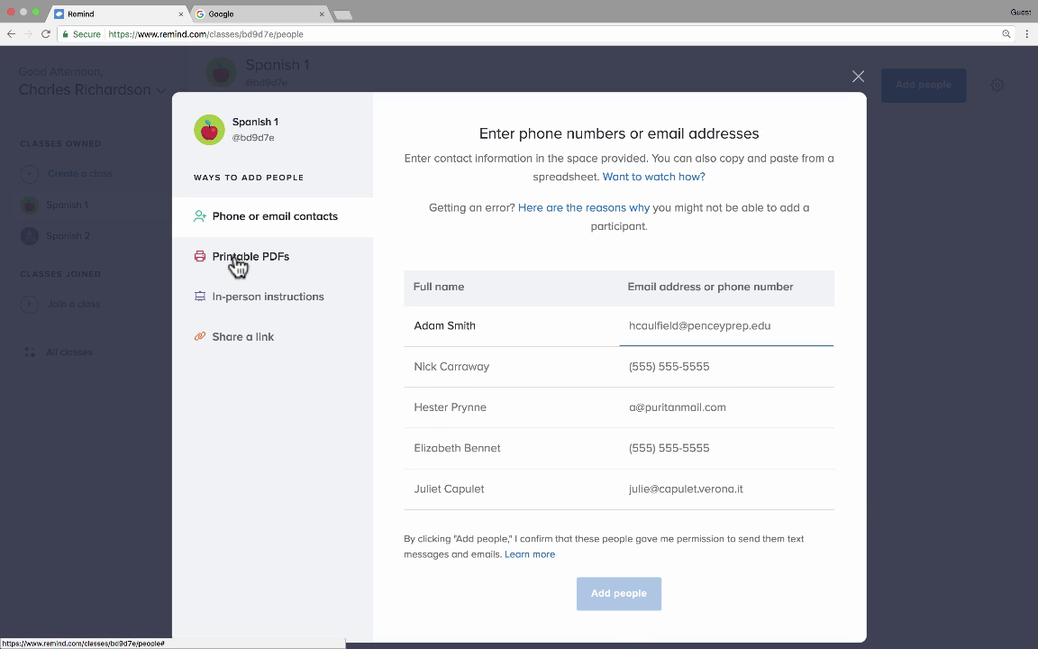
# - Open the English PDF instructions for joining Spanish 1 and review the smartphone link and text-message sign-up options
pyautogui.click(238, 264)
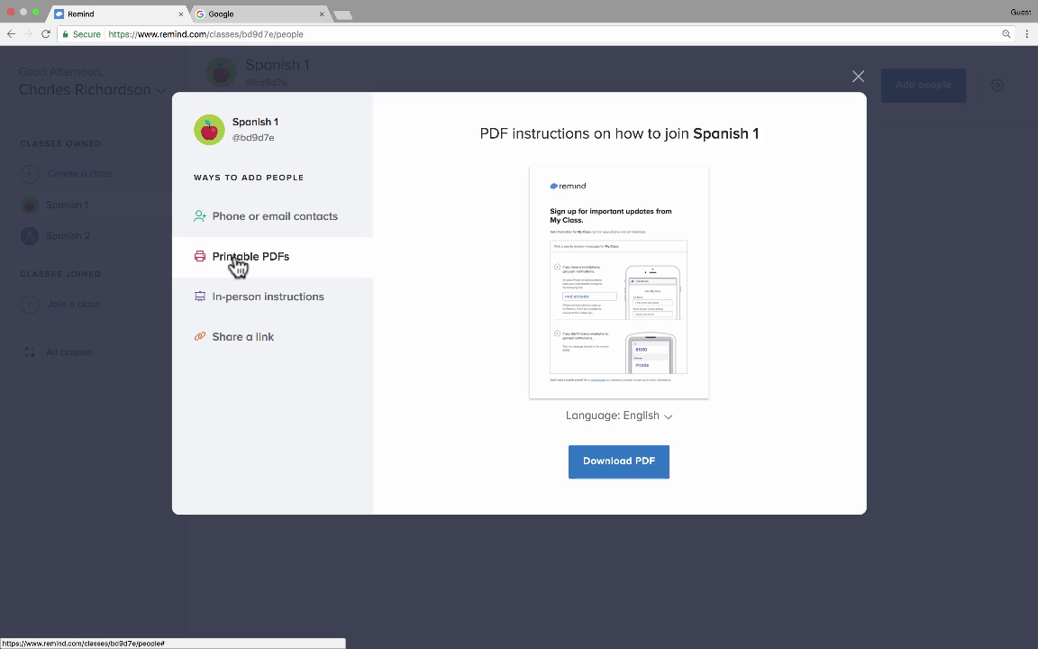
pyautogui.click(620, 468)
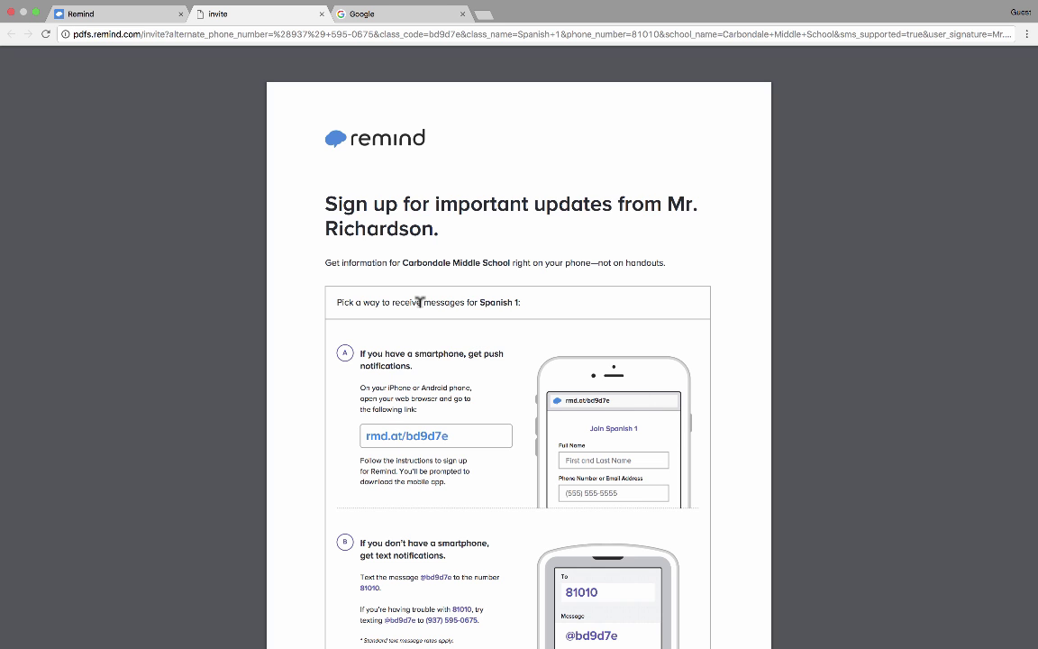
pyautogui.scroll(1, 457, 343)
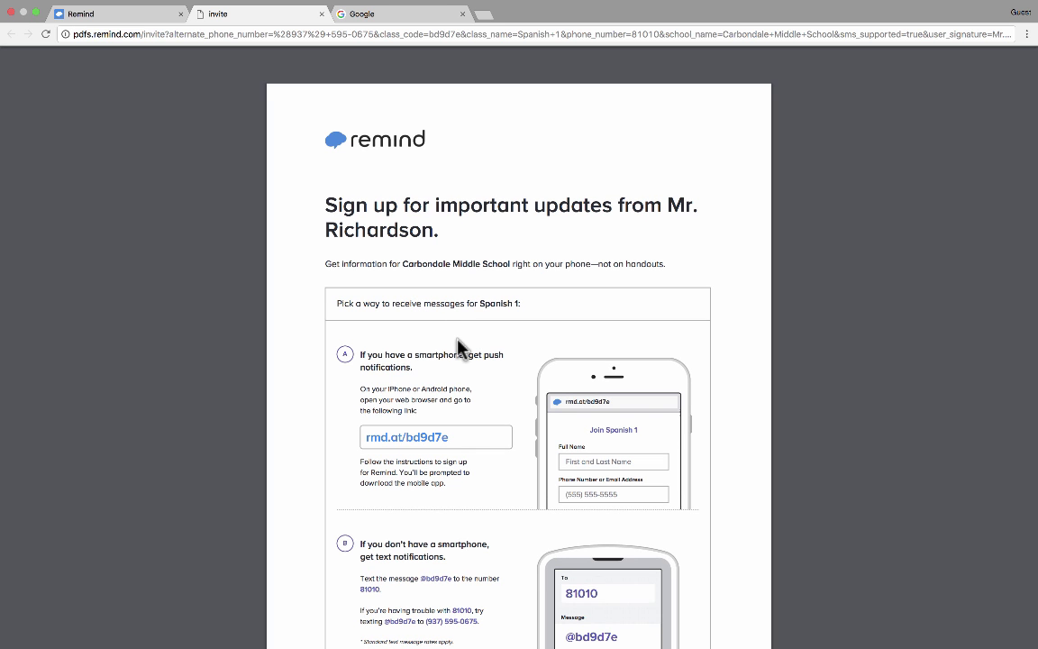
pyautogui.scroll(-2, 457, 342)
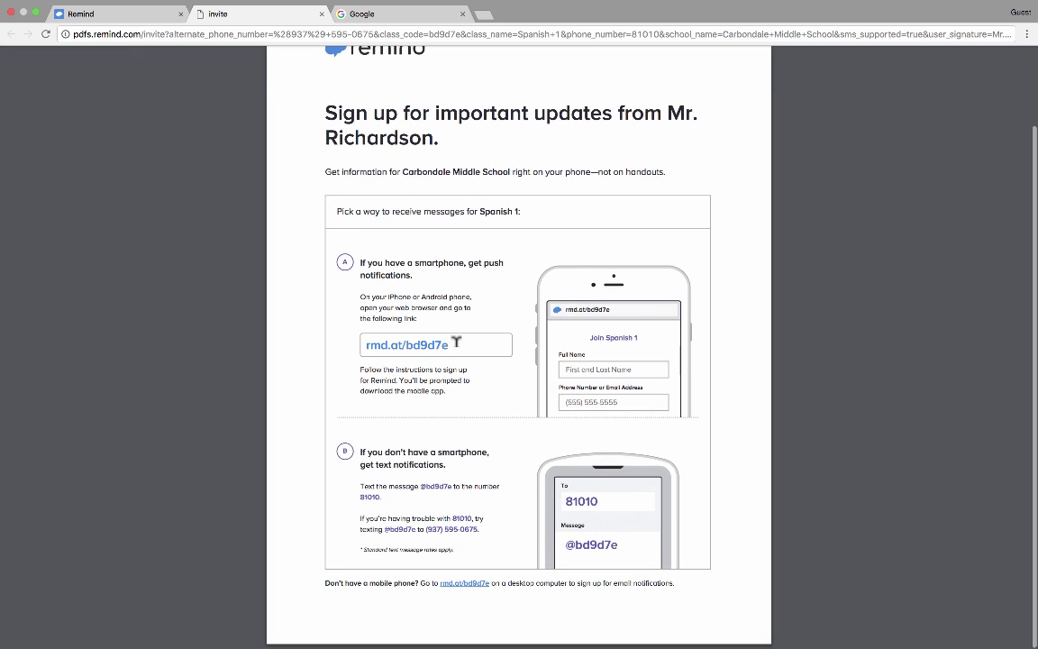
pyautogui.moveTo(457, 340); pyautogui.dragTo(370, 354)
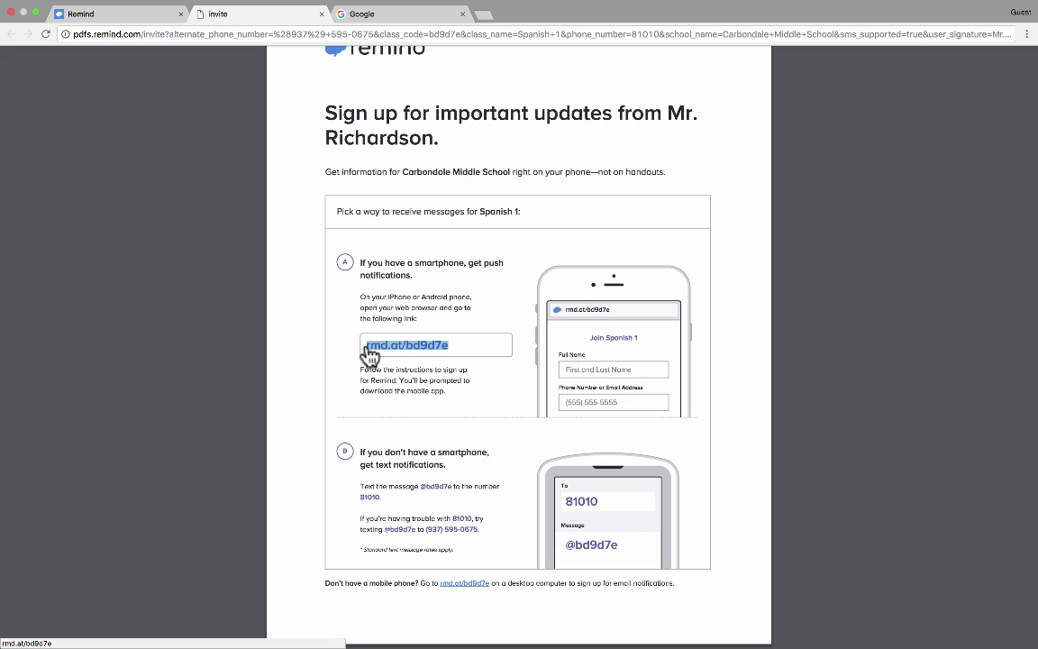
pyautogui.scroll(1, 417, 385)
pyautogui.scroll(-1, 417, 385)
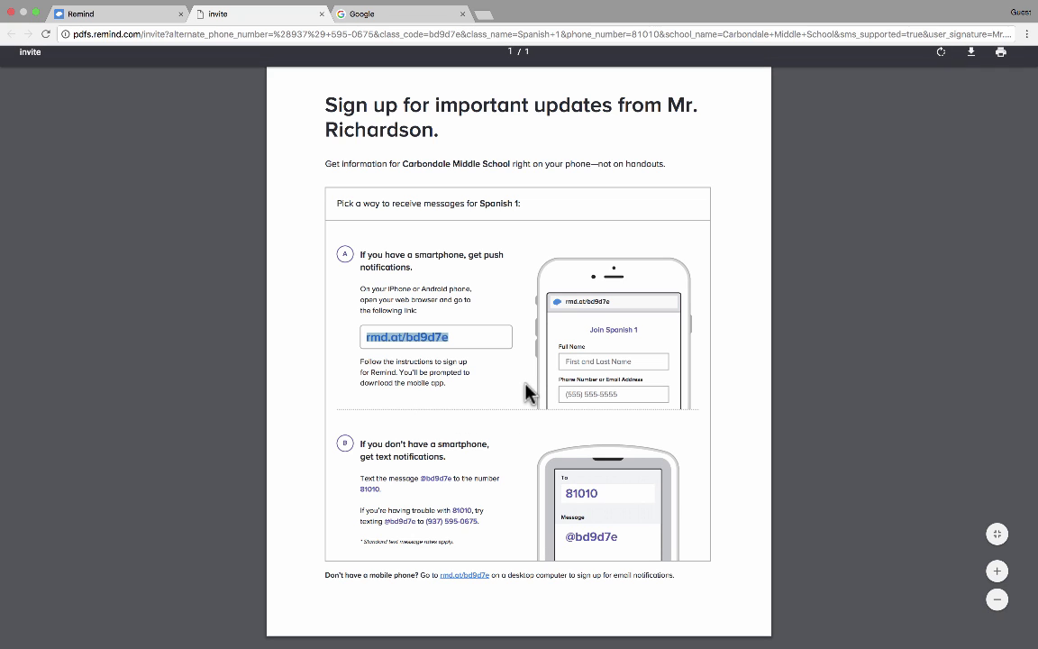
pyautogui.click(476, 506)
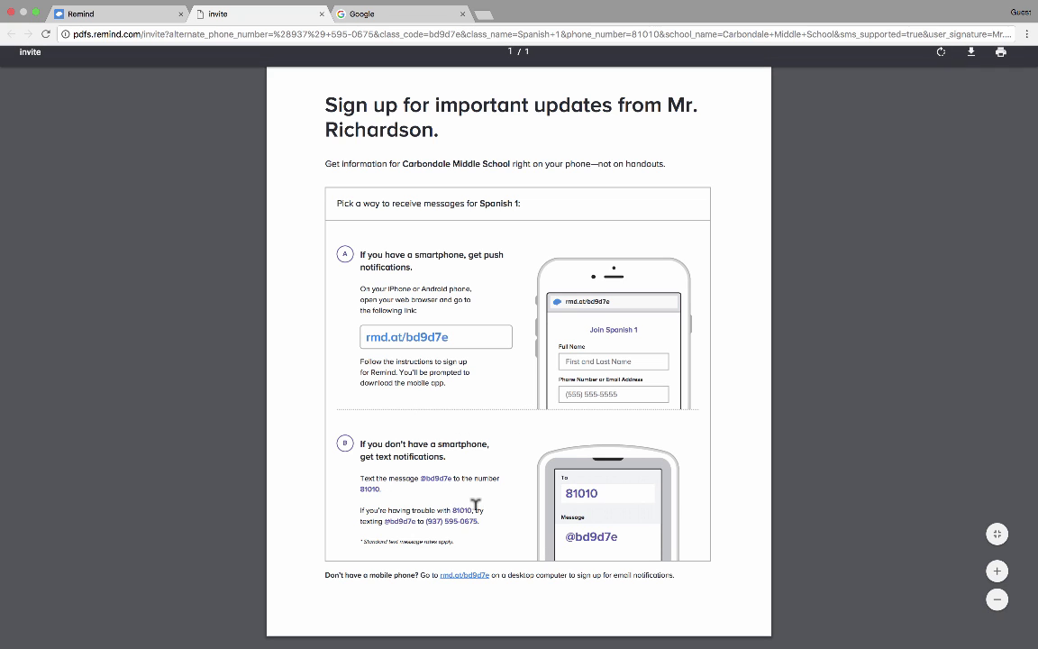
pyautogui.moveTo(476, 506); pyautogui.dragTo(363, 479)
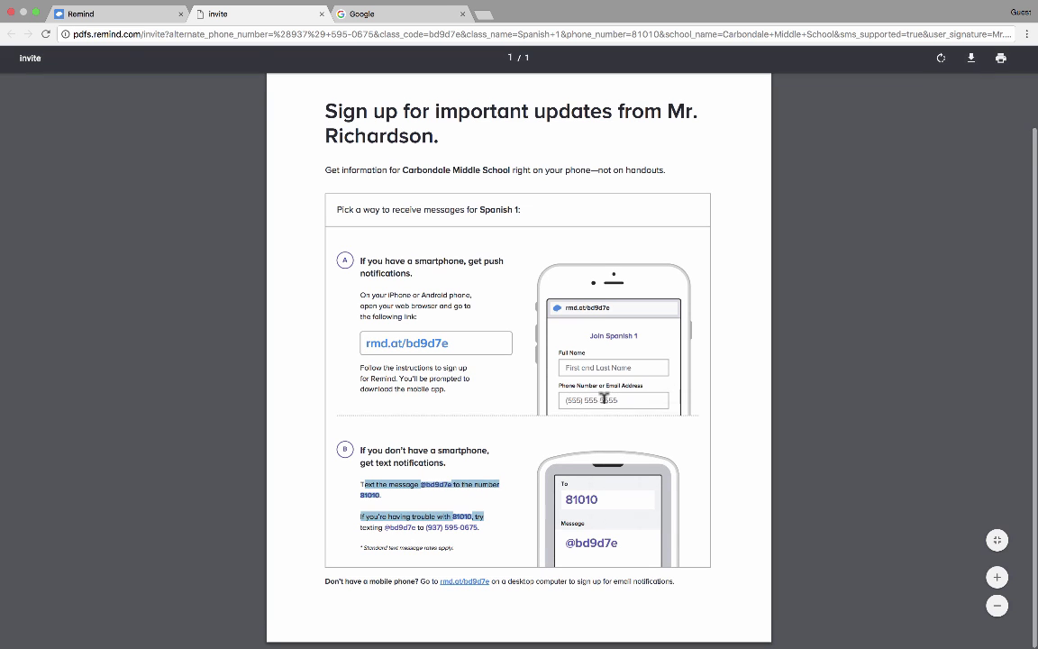
pyautogui.click(322, 14)
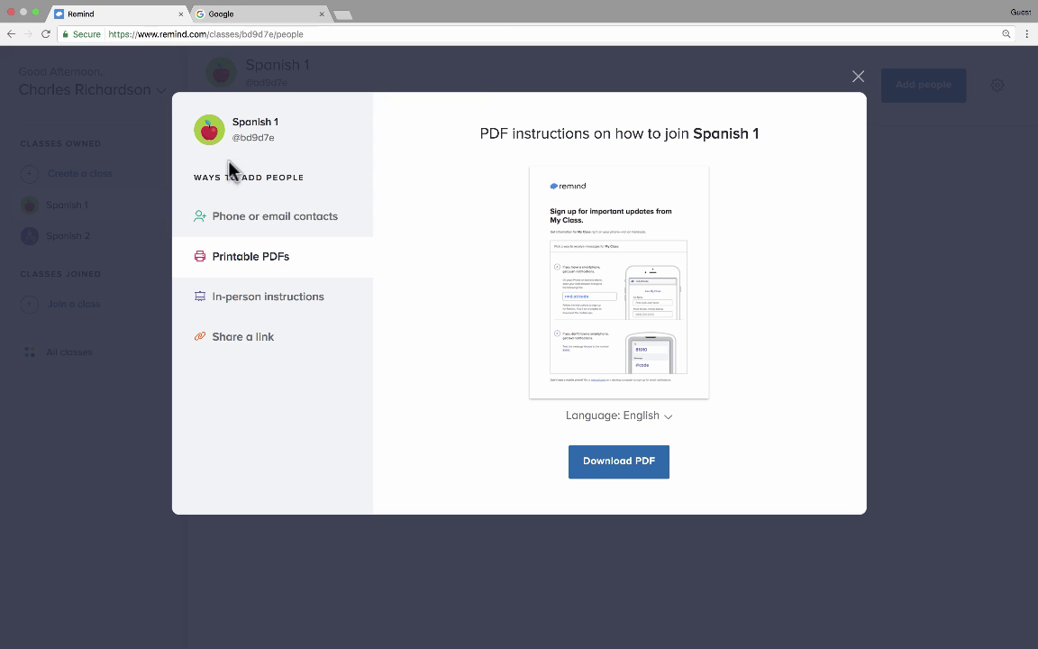
# - View the in-person joining instructions for Spanish 1 and copy the class's shareable join link
pyautogui.click(290, 307)
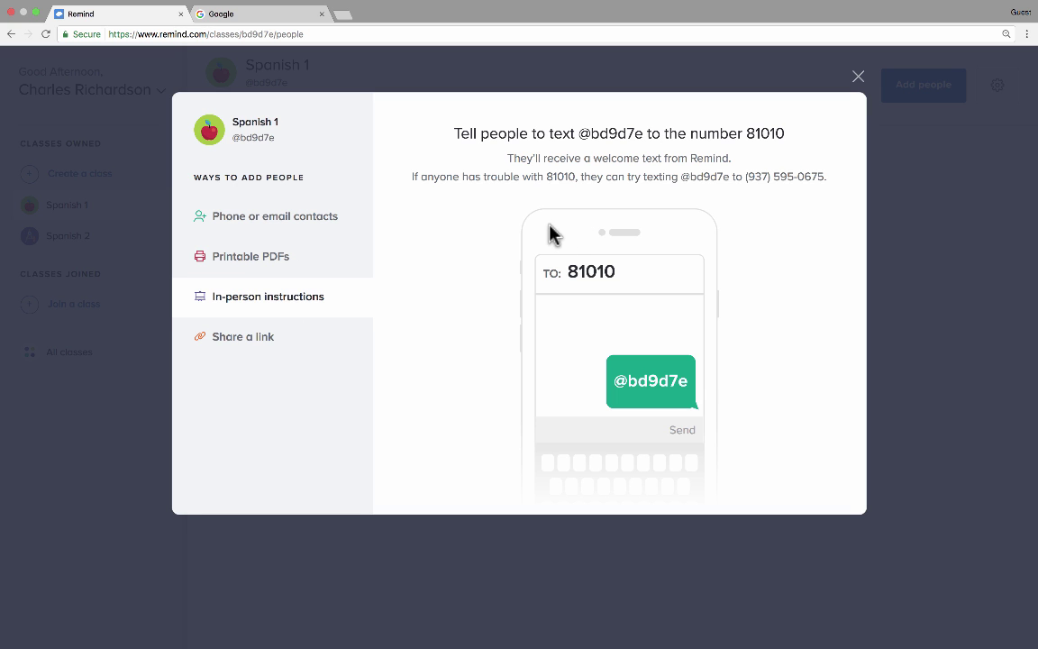
pyautogui.click(255, 345)
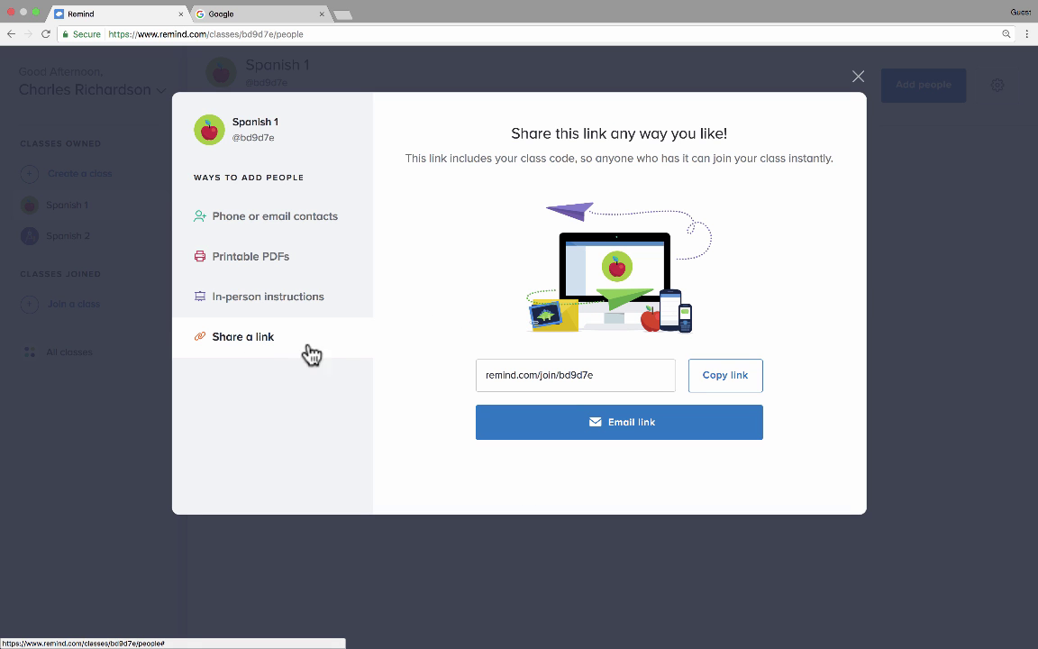
pyautogui.click(755, 382)
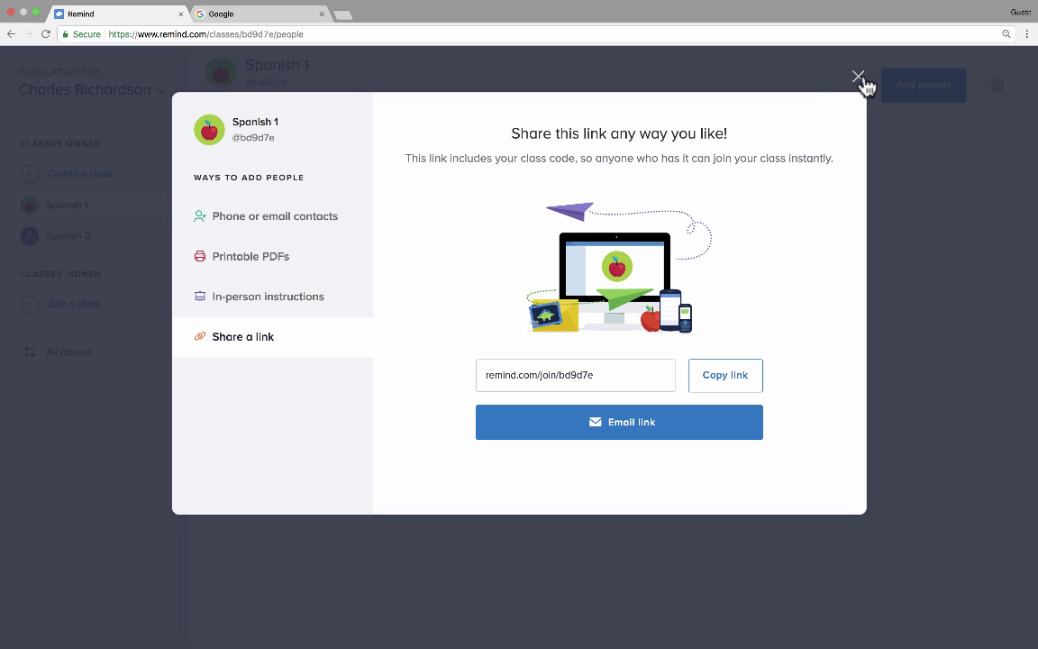
# - Close the link-sharing options, open the Spanish 1 messages, and review the message options and office hours in the messaging settings
pyautogui.click(858, 78)
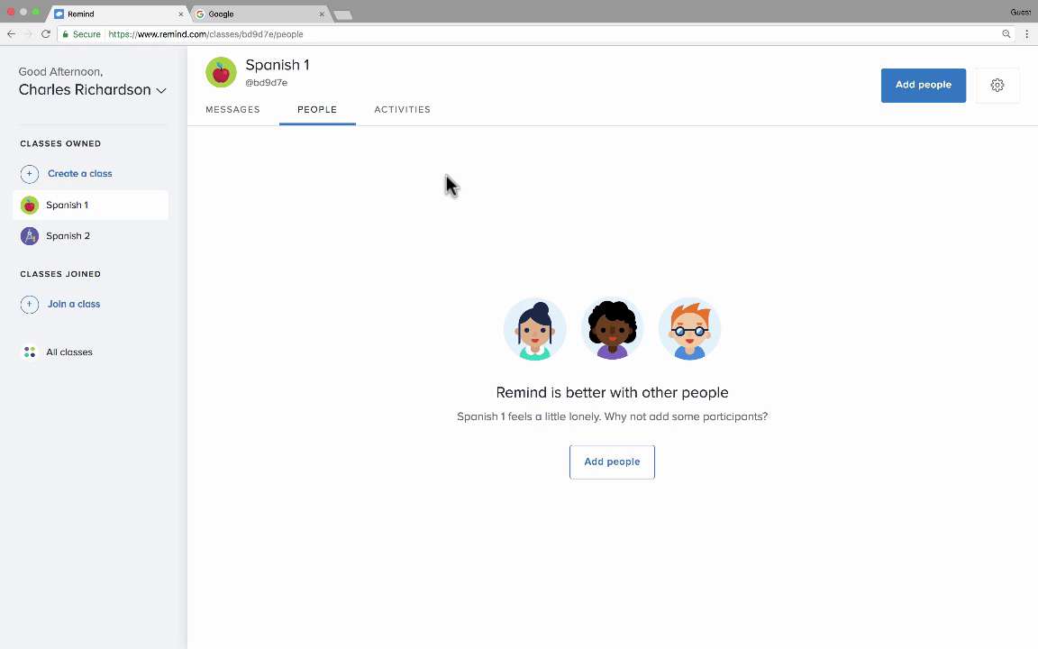
pyautogui.click(232, 112)
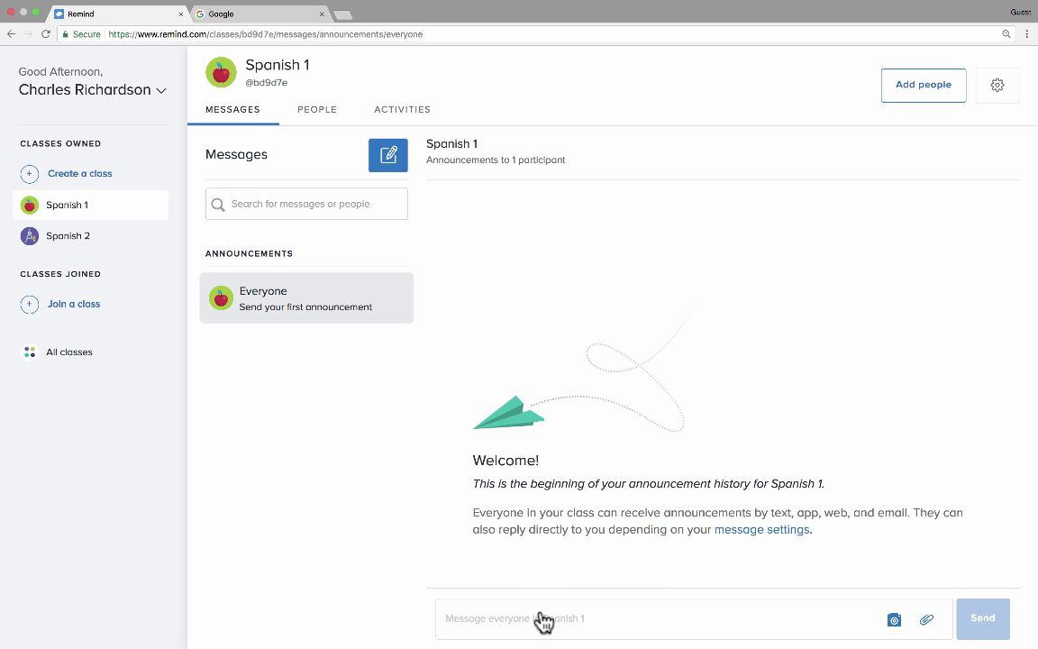
pyautogui.moveTo(473, 506); pyautogui.dragTo(881, 556)
pyautogui.click(726, 582)
pyautogui.click(777, 531)
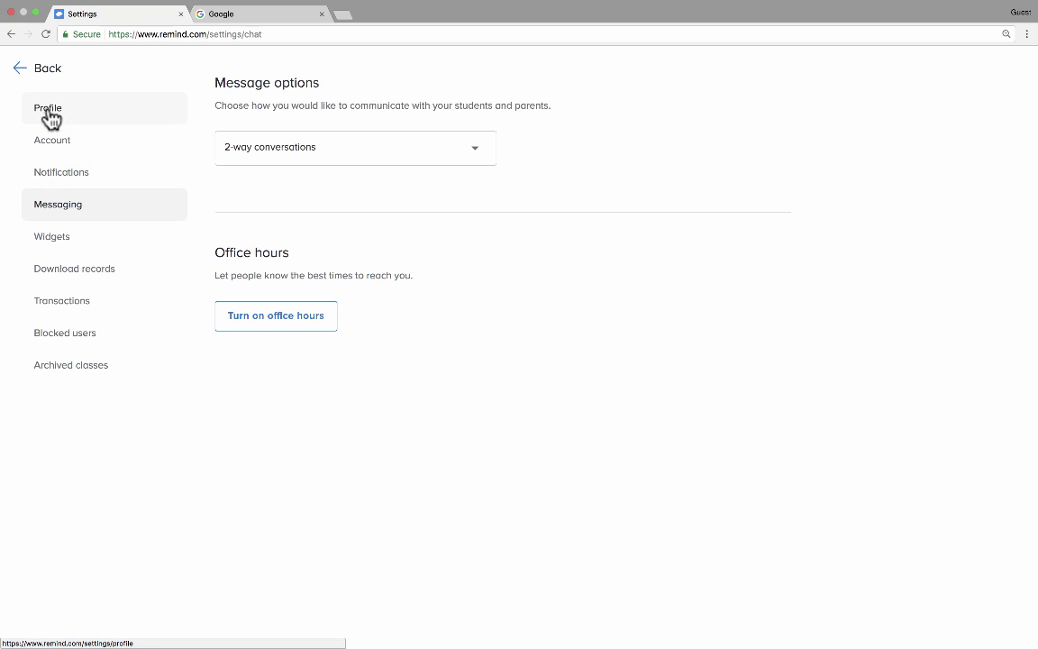
pyautogui.click(17, 71)
# - Send everyone in Spanish 1 the announcement "Welcome to Spanish 1! I'm looking forward to using Remind to share updates, notes, and more. Thanks for joining!"
pyautogui.click(582, 624)
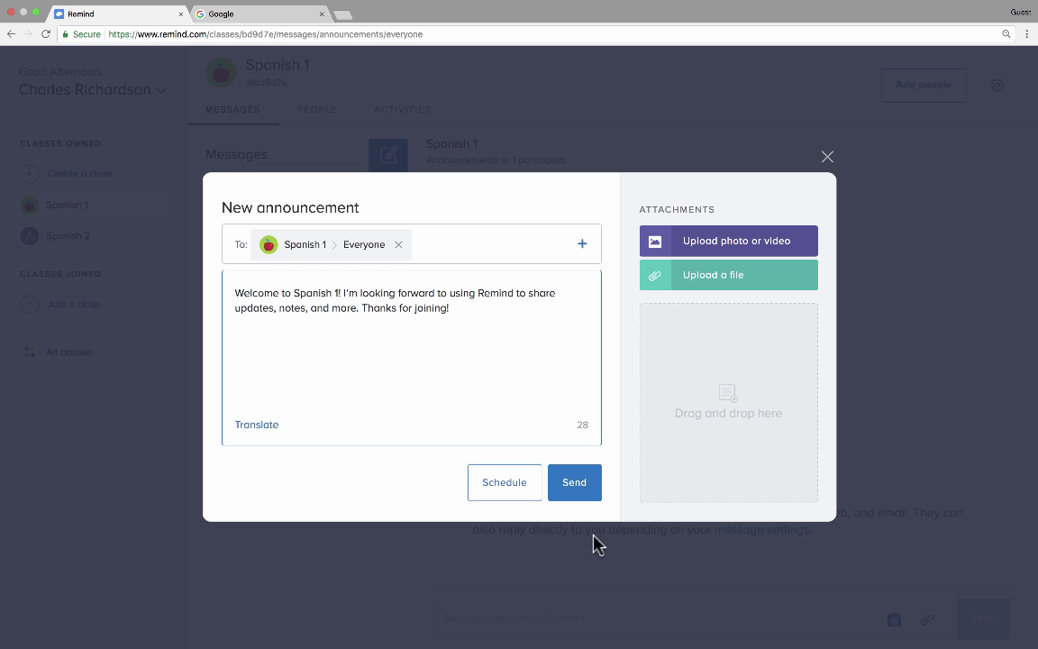
pyautogui.click(574, 484)
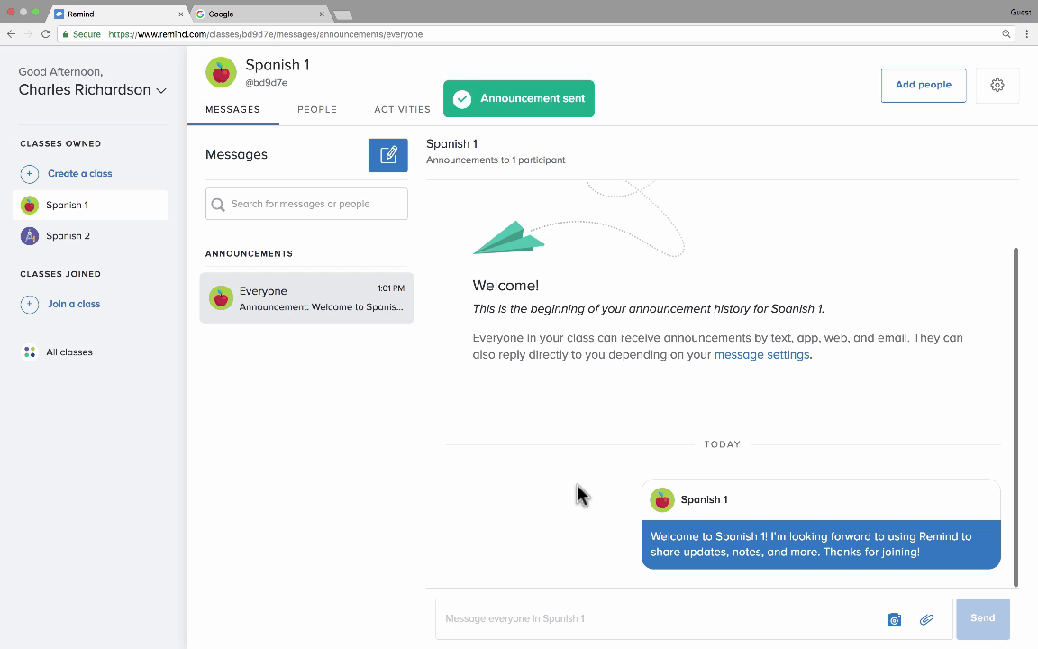
pyautogui.click(318, 117)
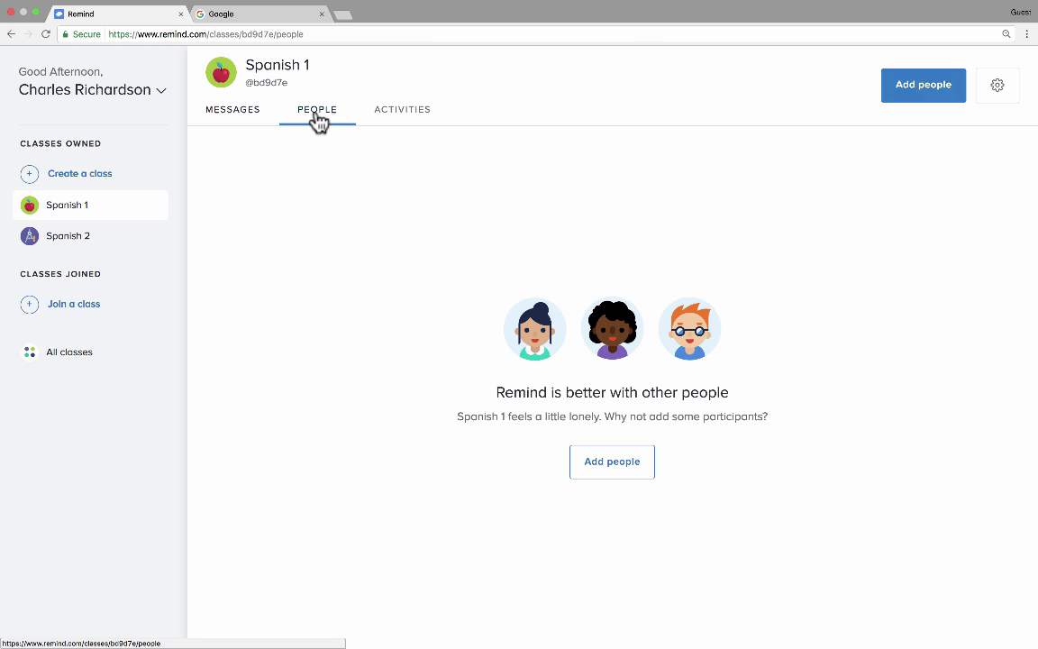
pyautogui.click(246, 120)
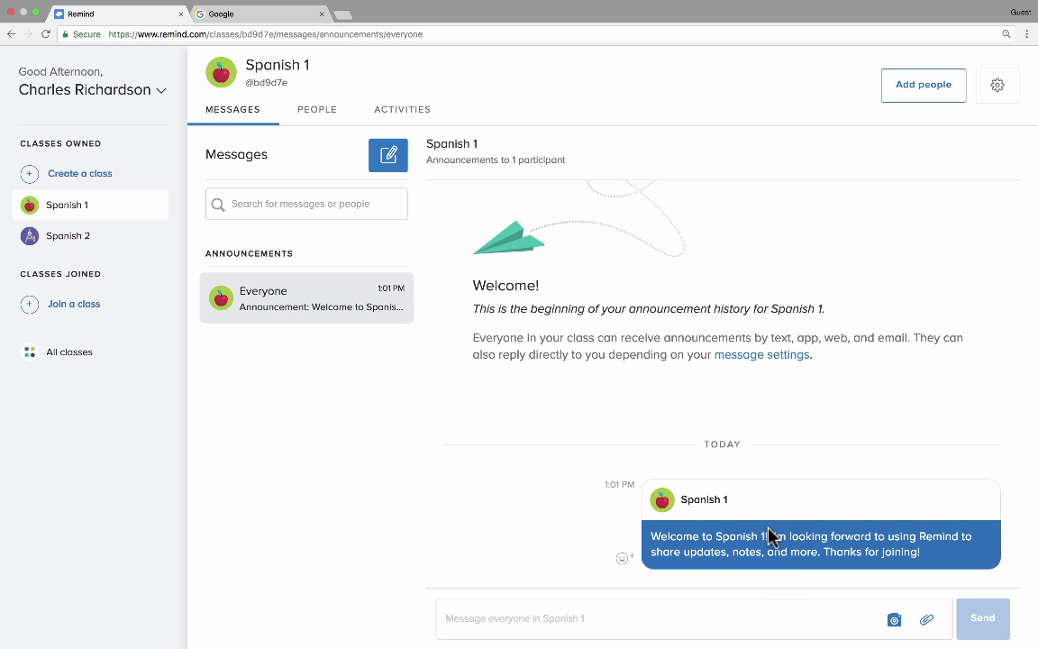
# - Send everyone in Spanish 1 the announcement "Remember to study for Friday's HUGE Spanish exam!"
pyautogui.click(559, 626)
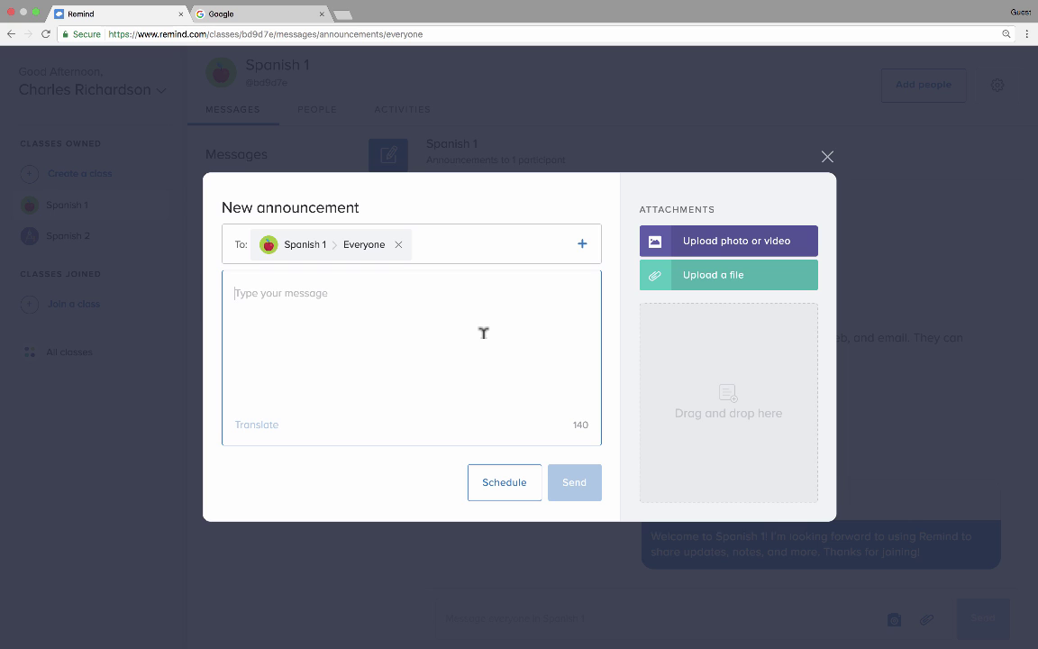
pyautogui.write('Remember to study')
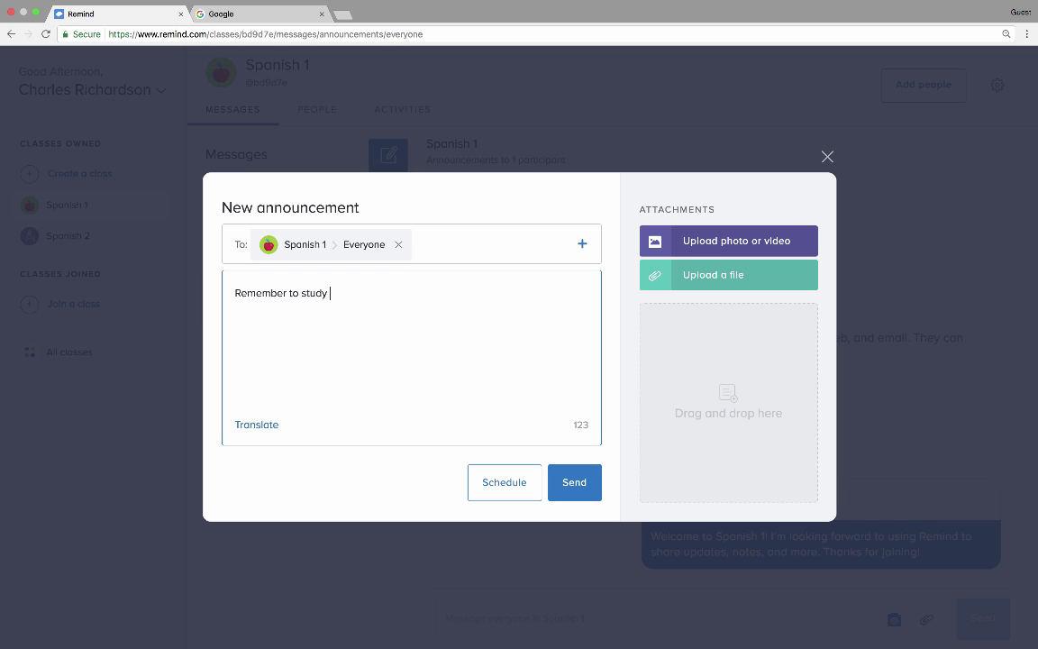
pyautogui.write(" for Friday's HUGE Spanish exam!")
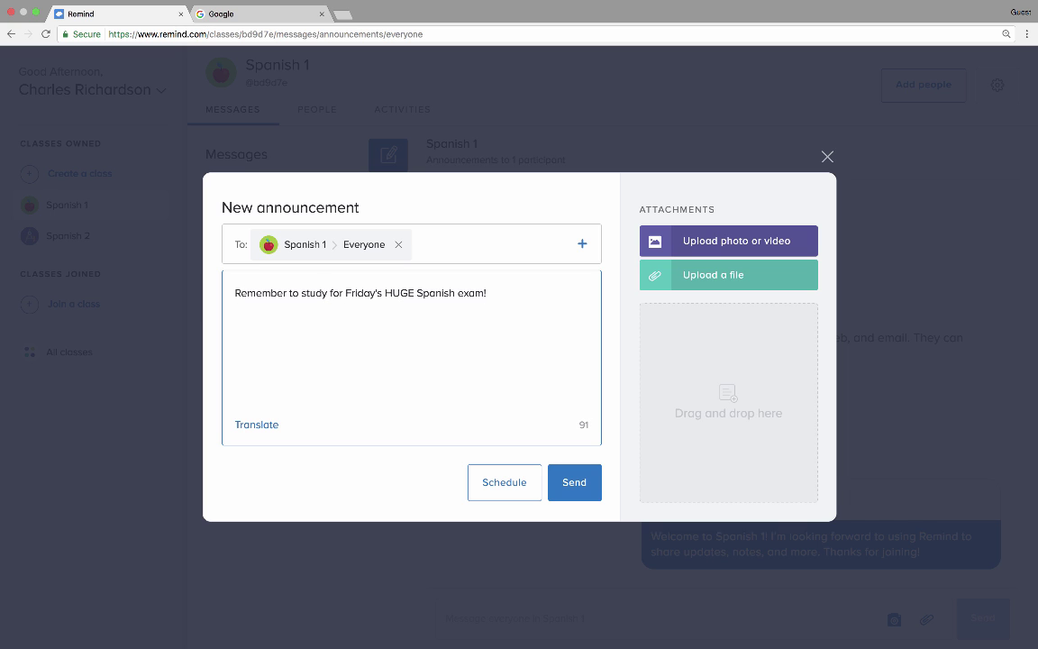
pyautogui.click(578, 490)
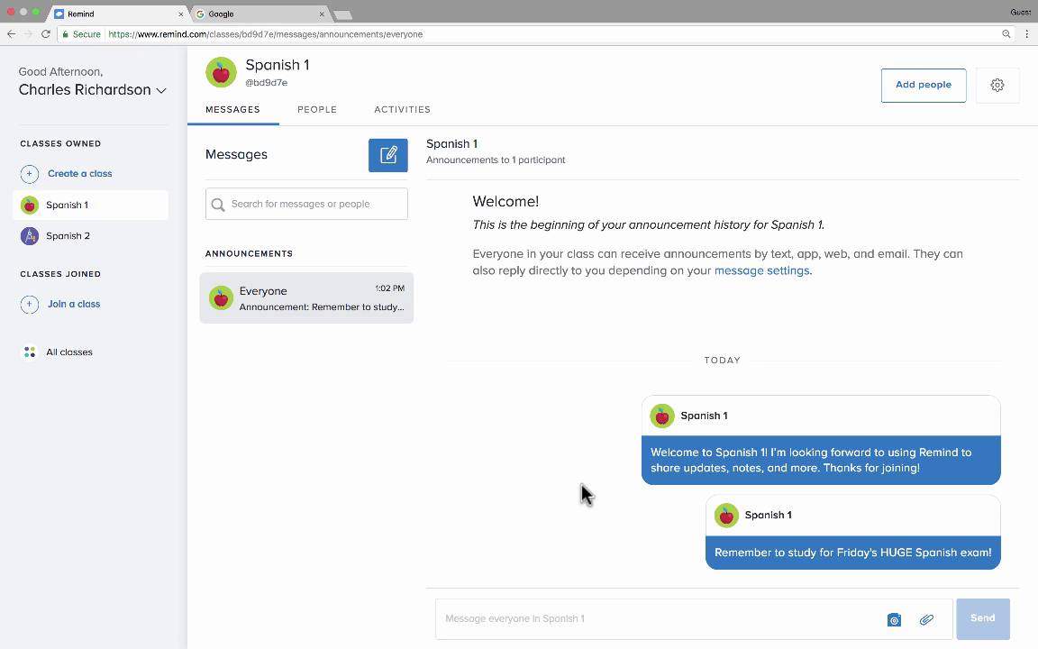
# - Look through the Spanish 2 messages, the available new-message types and the class's activities
pyautogui.click(75, 248)
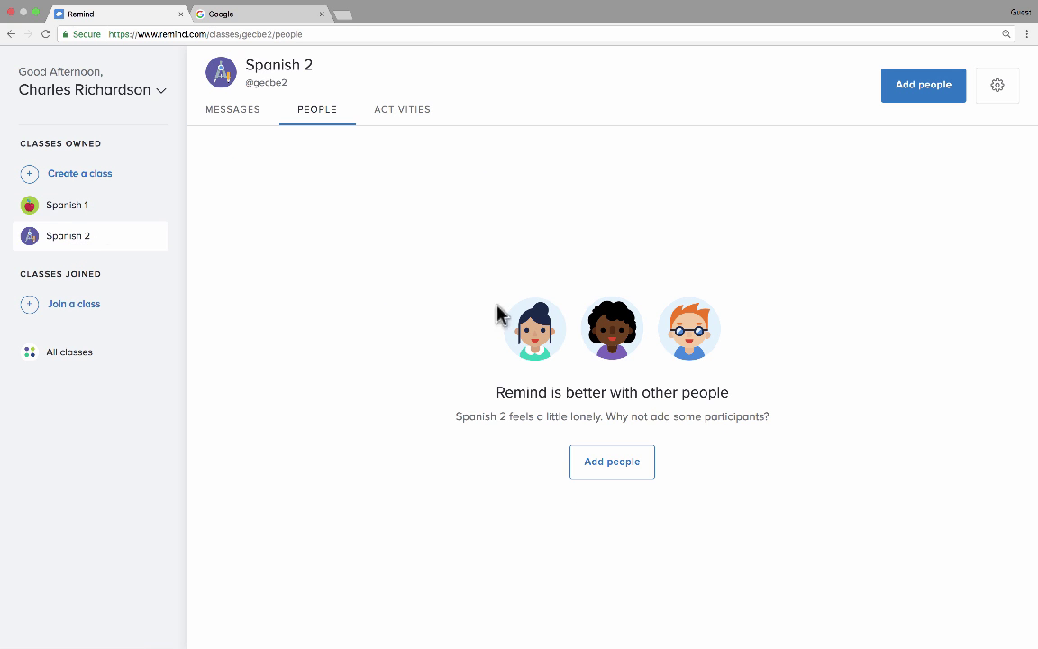
pyautogui.click(242, 115)
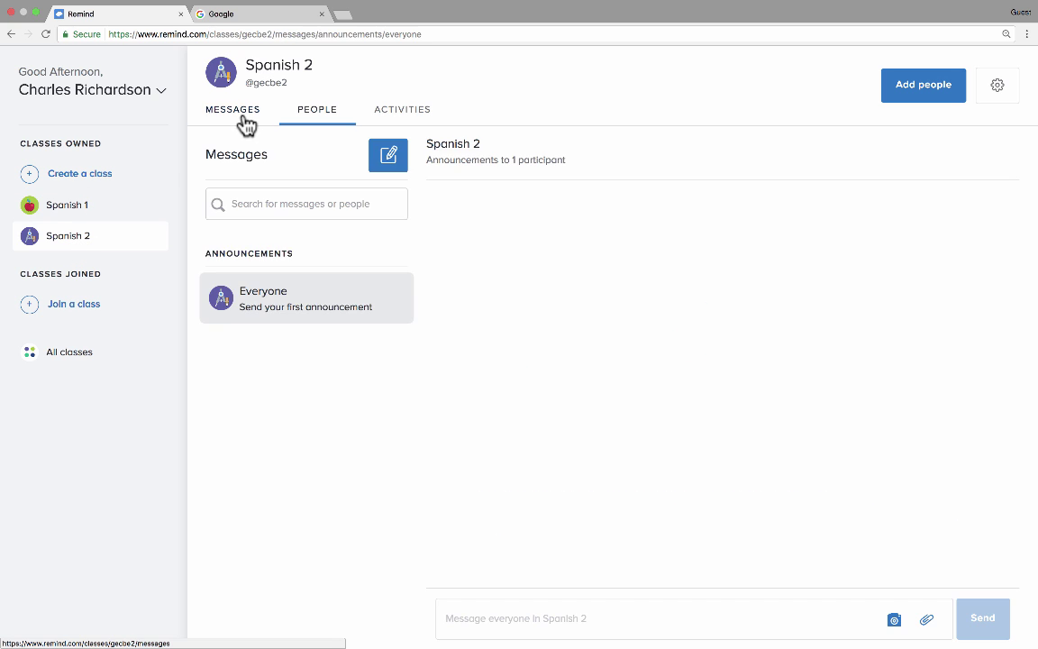
pyautogui.click(390, 156)
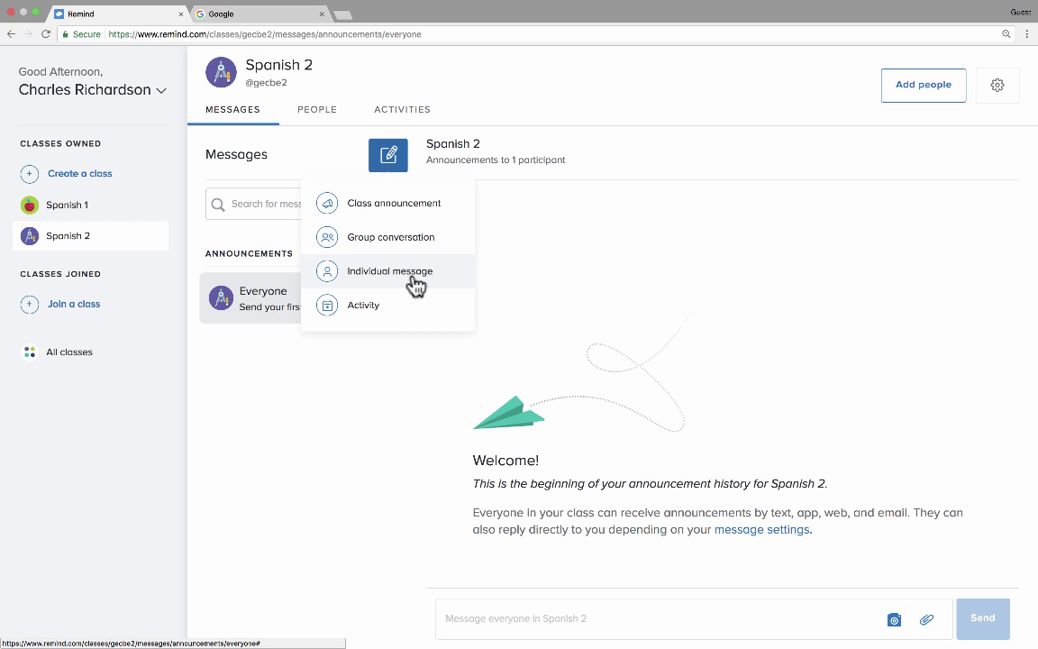
pyautogui.click(403, 111)
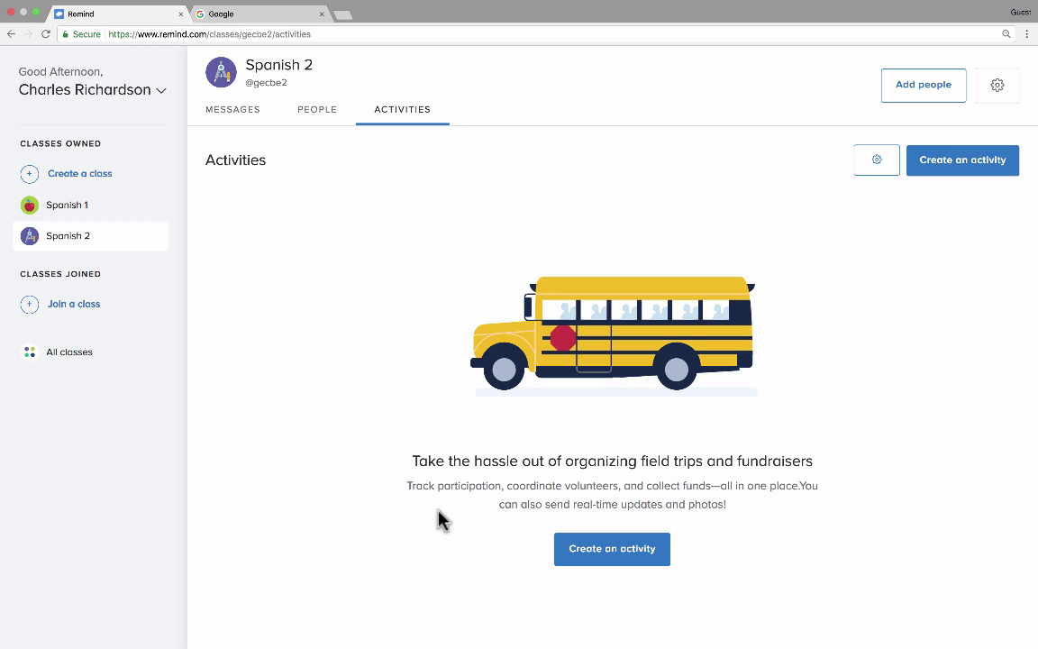
# - Start creating a field trip activity for Spanish 2 named "Trip to the Zoo"
pyautogui.click(617, 546)
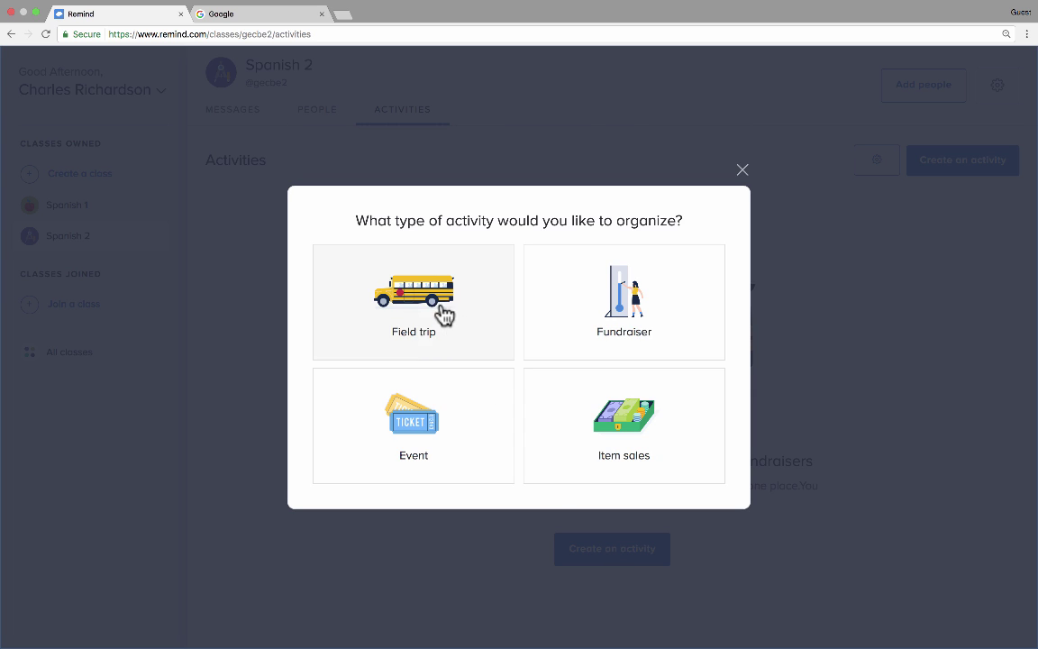
pyautogui.click(380, 302)
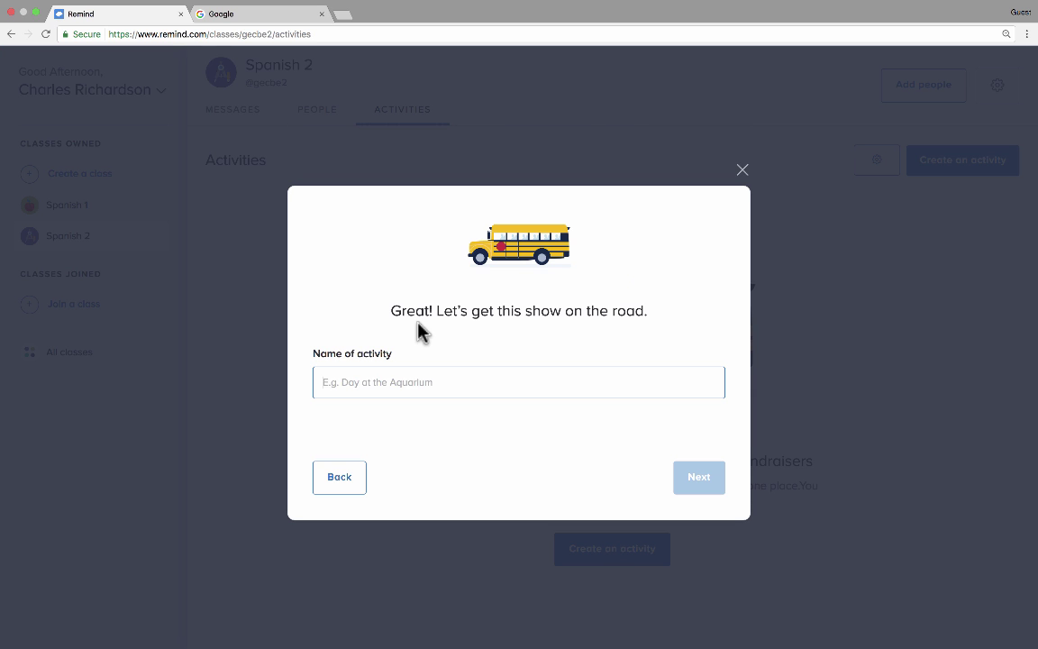
pyautogui.write('Trip to the Zoo')
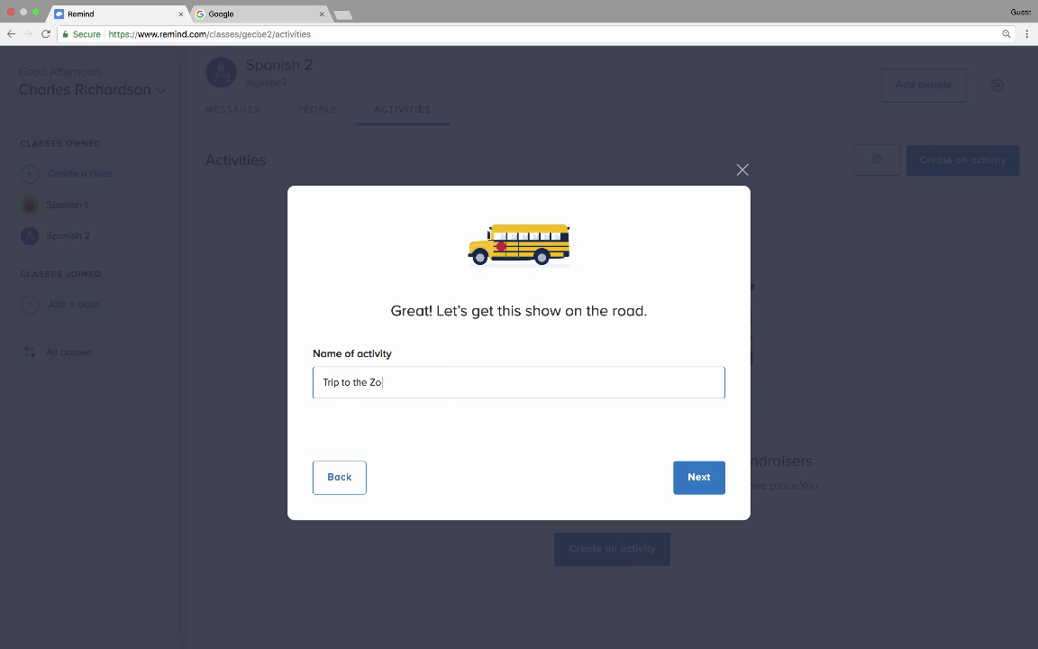
pyautogui.click(698, 487)
# - Schedule the field trip for 5/27/2017 from 12:00 PM to 1:00 PM, leaving the location blank
pyautogui.click(378, 382)
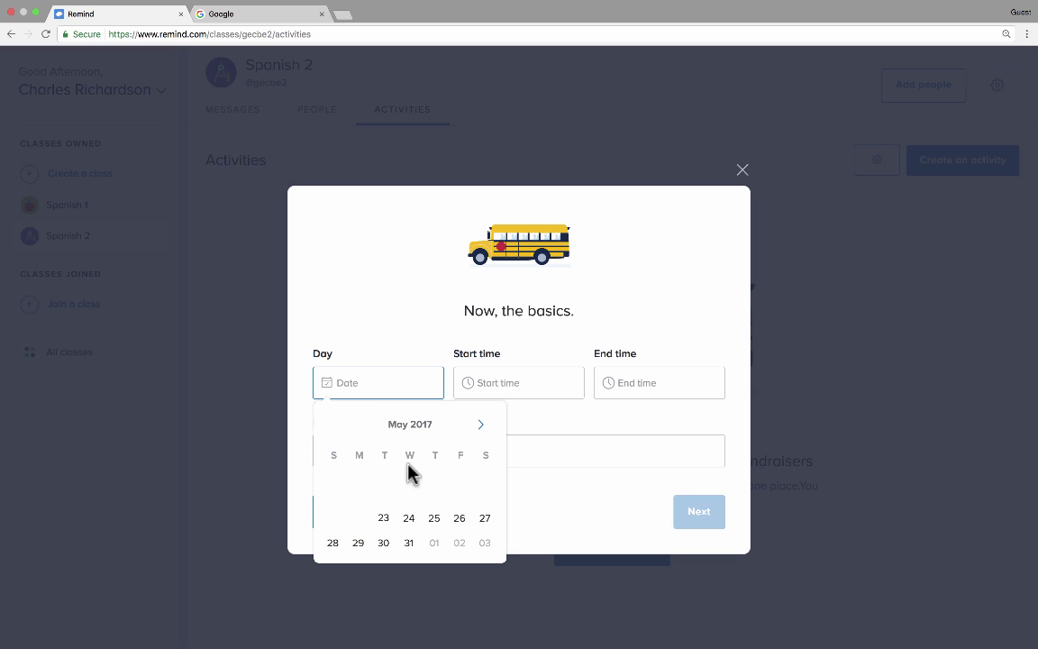
pyautogui.click(485, 530)
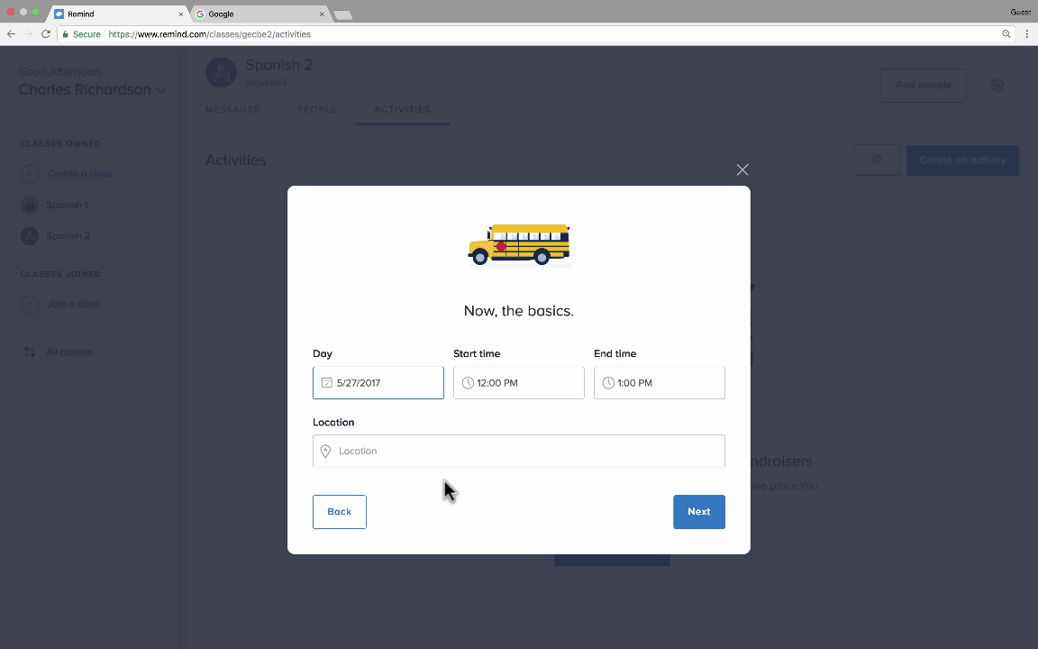
pyautogui.click(329, 448)
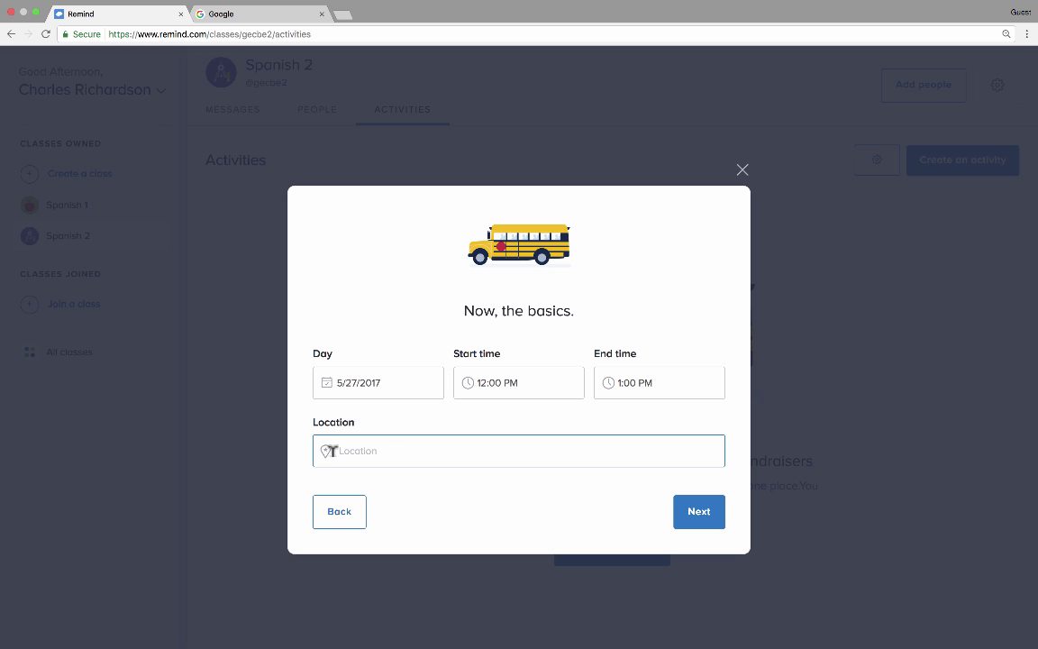
pyautogui.click(709, 520)
# - Set the field trip's cost to $5 per person and toggle the option to collect its funds through Remind
pyautogui.click(676, 453)
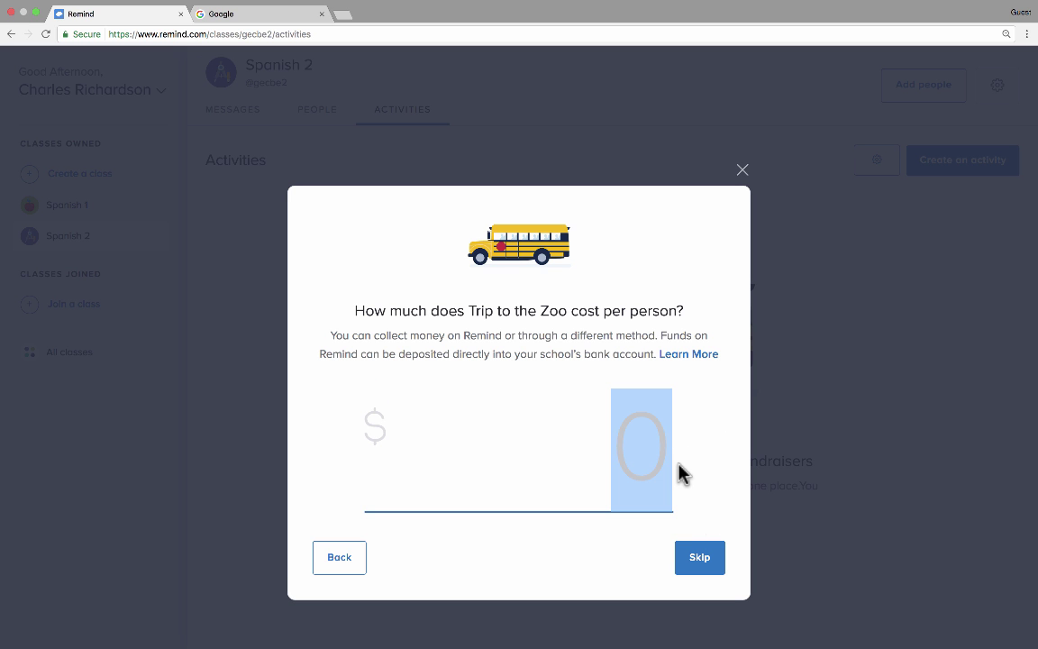
pyautogui.write('5')
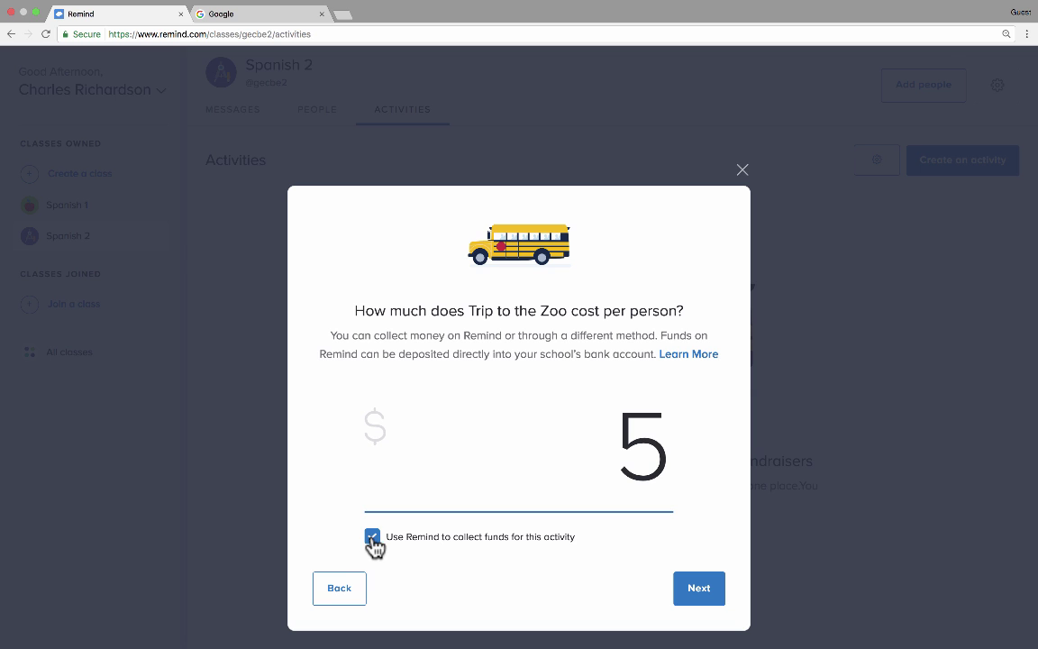
pyautogui.click(372, 538)
pyautogui.click(701, 590)
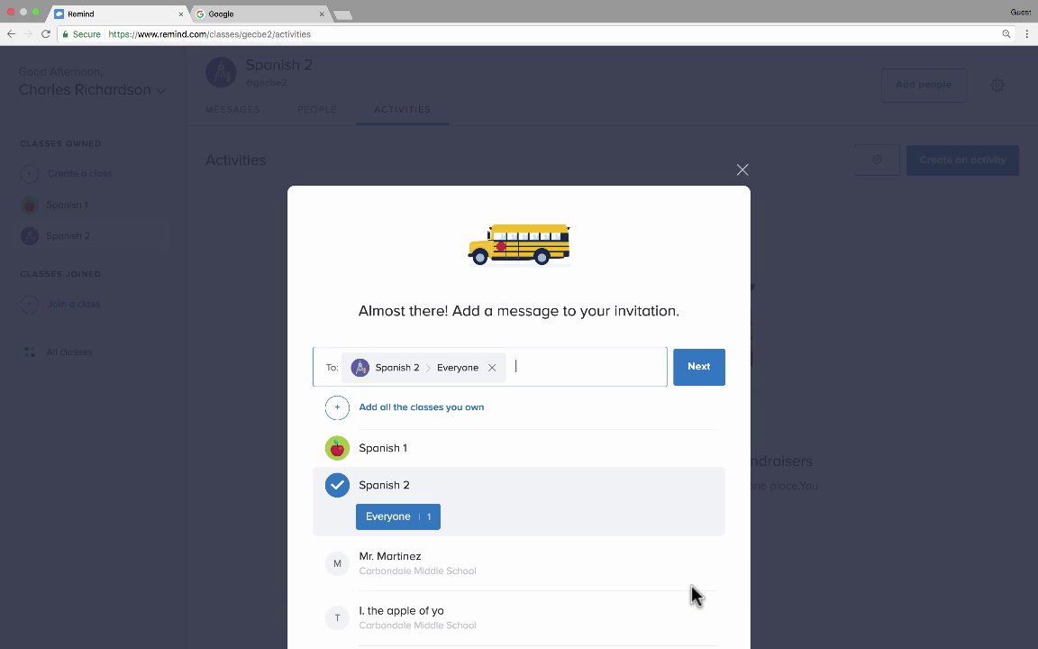
# - Add everyone in Spanish 1 to the field trip invitation's recipients, then abandon the activity without submitting it
pyautogui.click(433, 447)
pyautogui.scroll(-5, 476, 530)
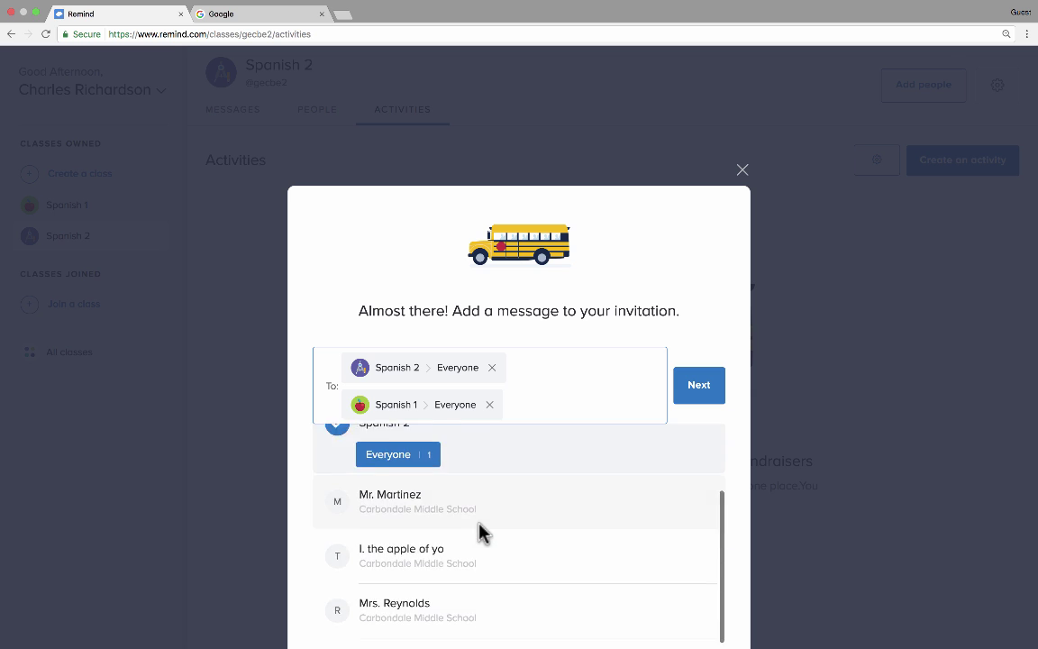
pyautogui.click(696, 387)
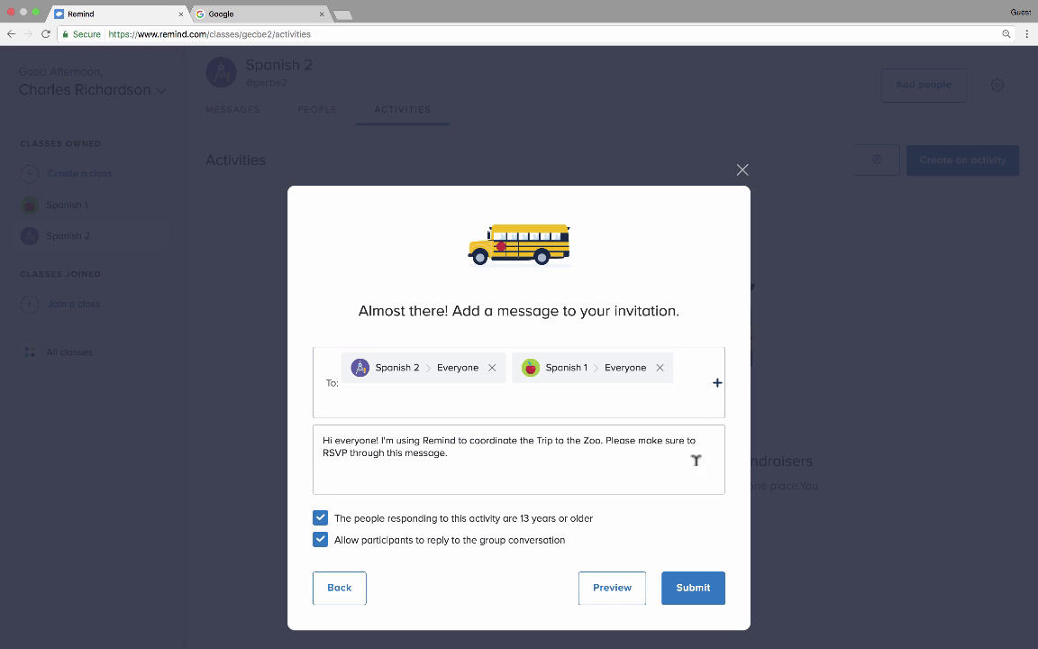
pyautogui.click(804, 208)
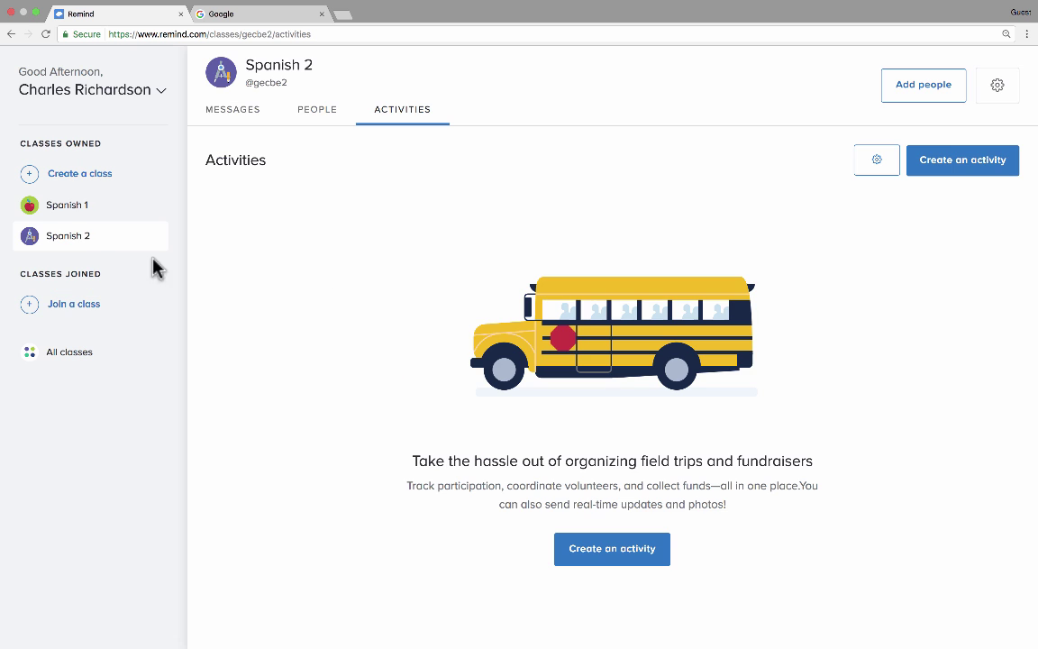
# - Return to the Spanish 1 class page
pyautogui.click(65, 215)
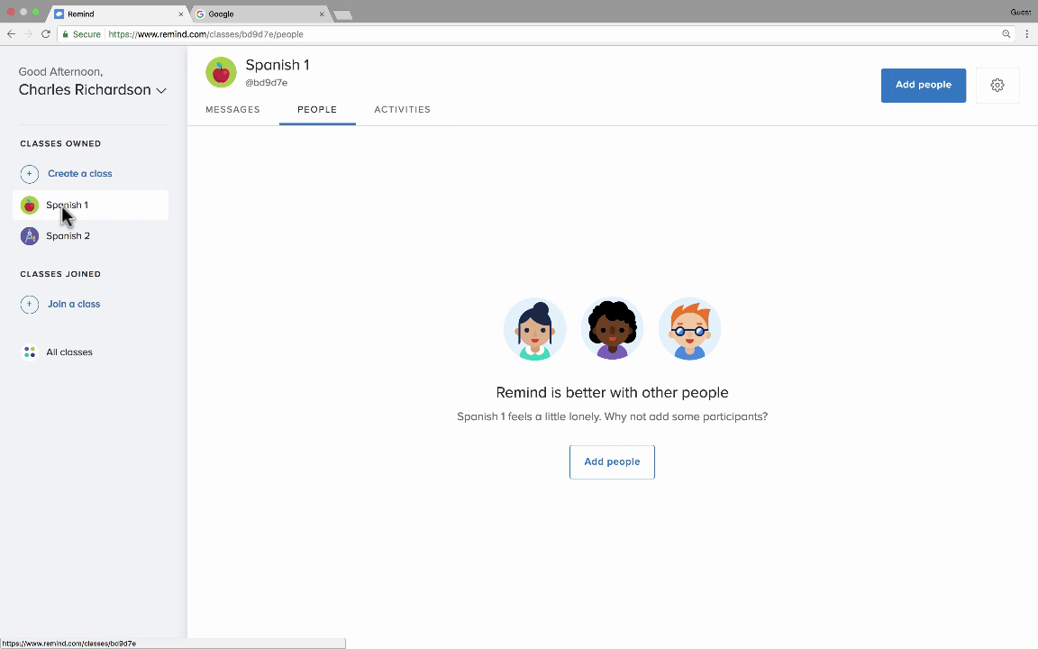